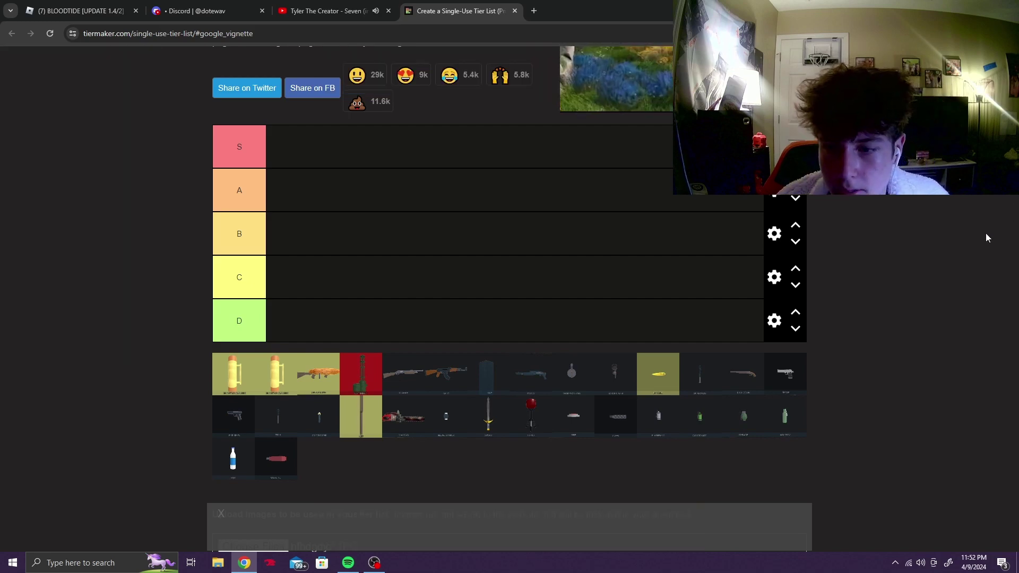
pyautogui.scroll(-3, 987, 347)
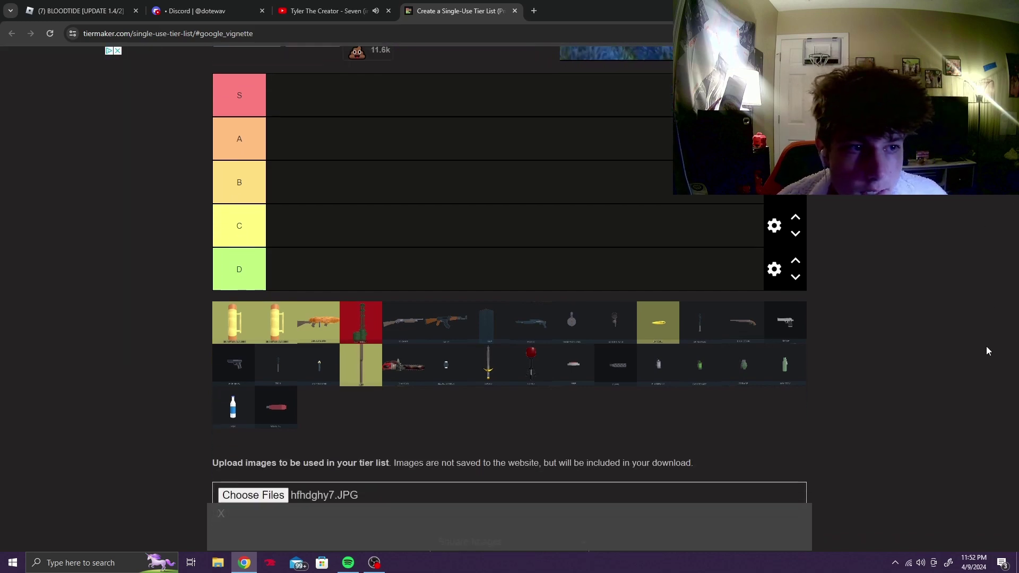
pyautogui.scroll(5, 970, 337)
pyautogui.scroll(-2, 970, 331)
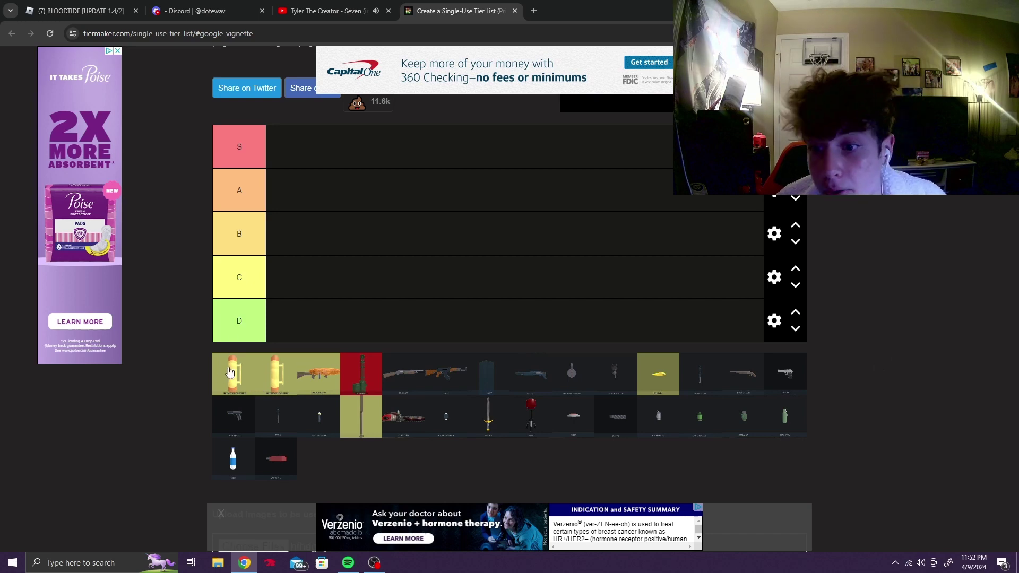
# Step: Put one yellow canister in S, the other in D, and the frying pan in A
pyautogui.moveTo(230, 372); pyautogui.dragTo(288, 146)
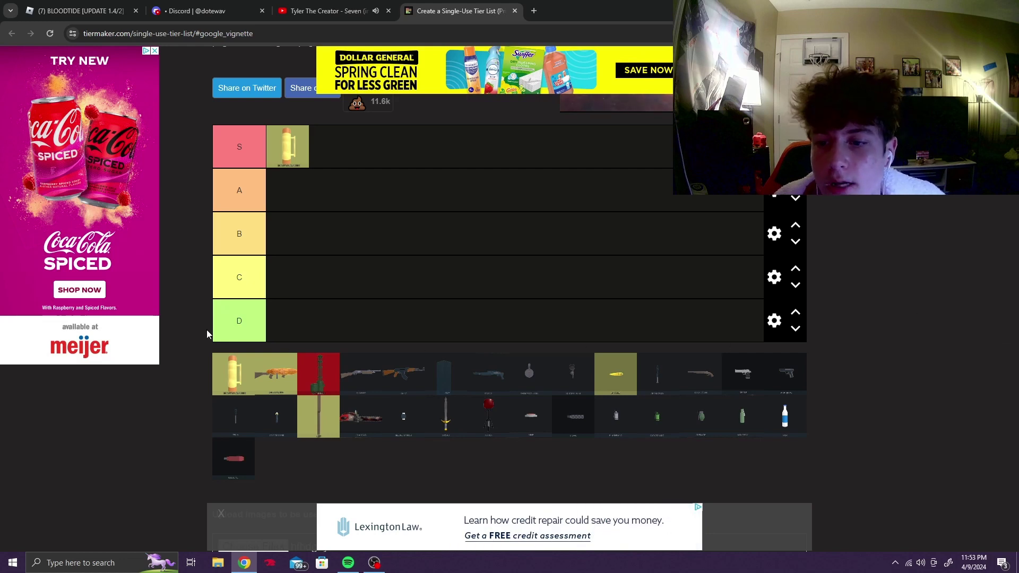
pyautogui.moveTo(233, 381); pyautogui.dragTo(287, 321)
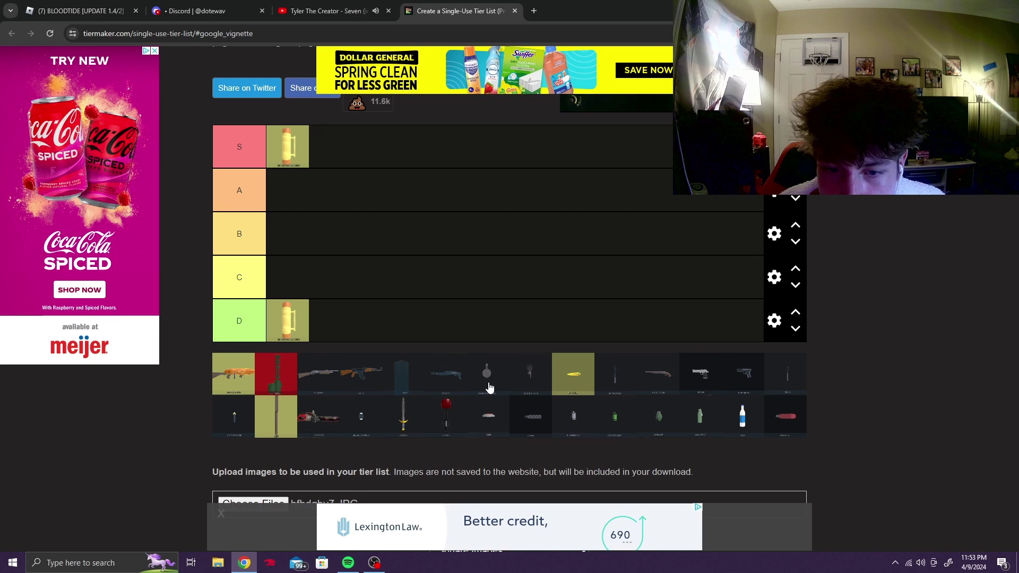
pyautogui.moveTo(486, 373); pyautogui.dragTo(263, 380)
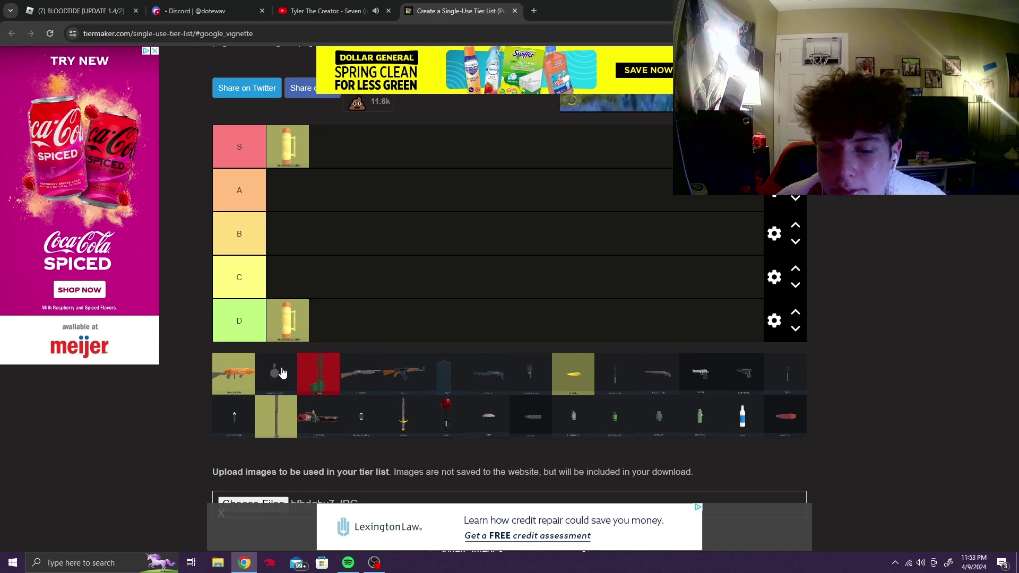
pyautogui.moveTo(277, 375); pyautogui.dragTo(287, 191)
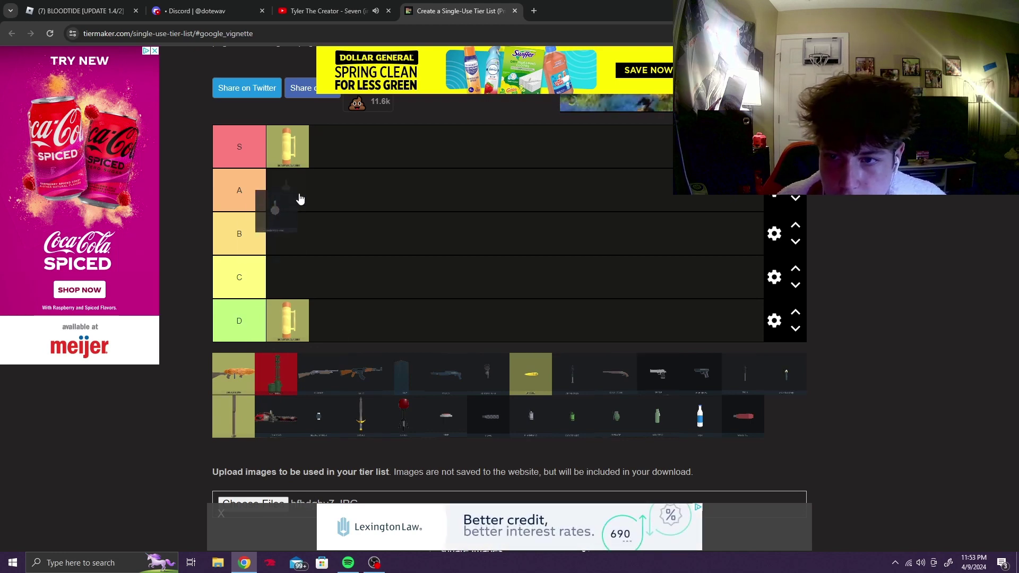
# Step: Add the orange shotgun and brown rifle to A, and the red item and grey rifle to S
pyautogui.moveTo(237, 375); pyautogui.dragTo(328, 192)
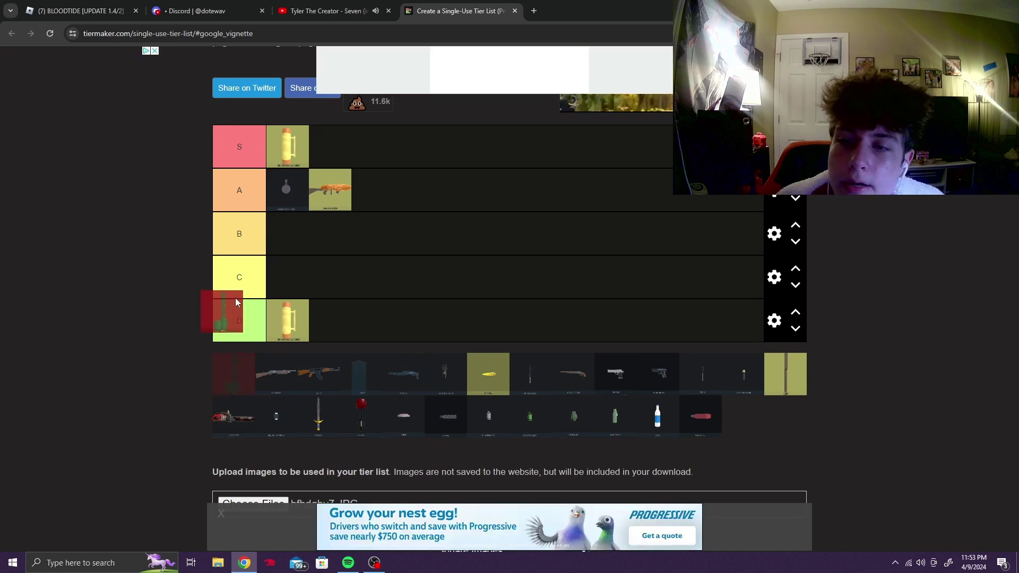
pyautogui.moveTo(233, 374); pyautogui.dragTo(330, 147)
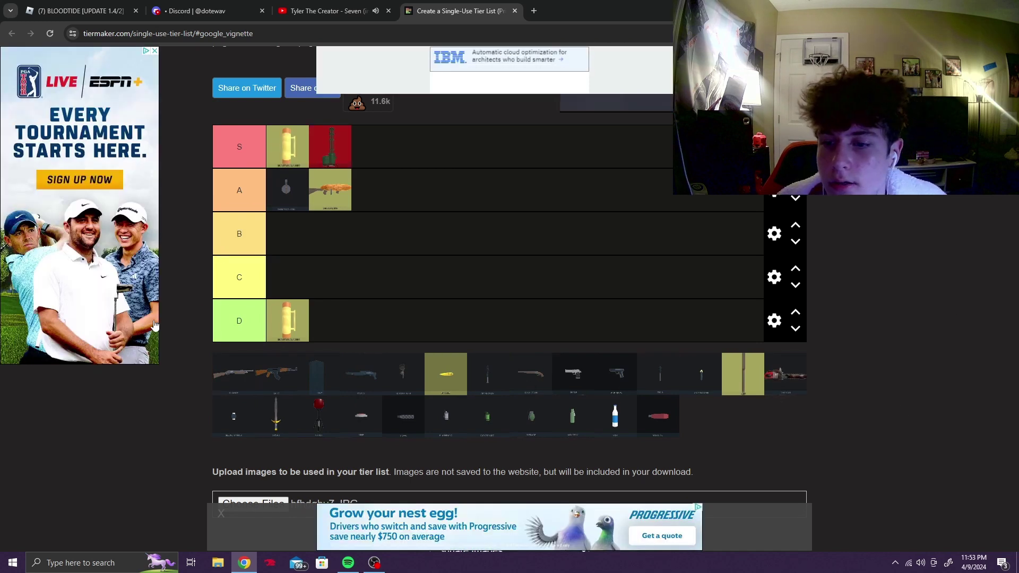
pyautogui.moveTo(238, 377); pyautogui.dragTo(381, 157)
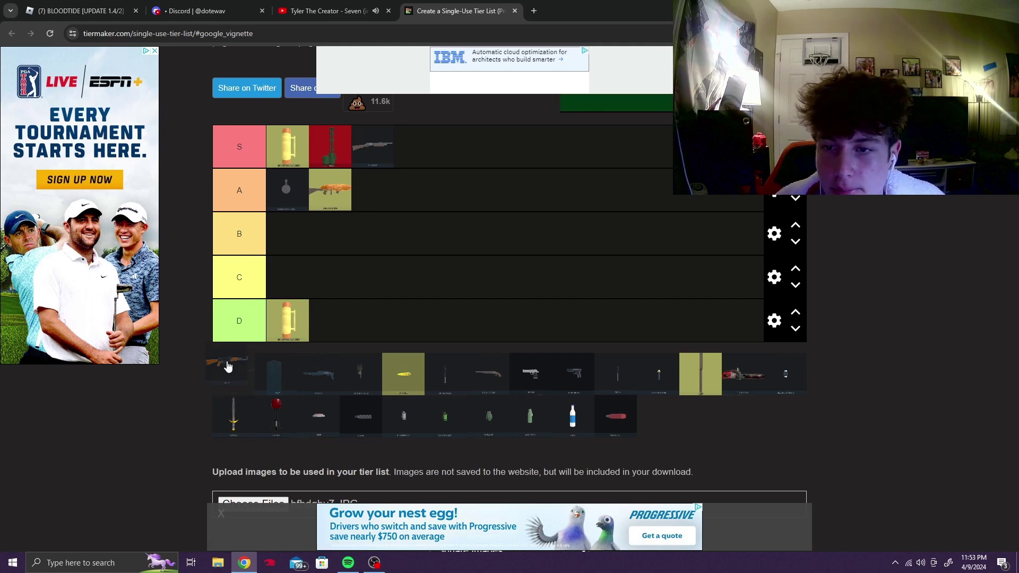
pyautogui.moveTo(229, 366); pyautogui.dragTo(325, 196)
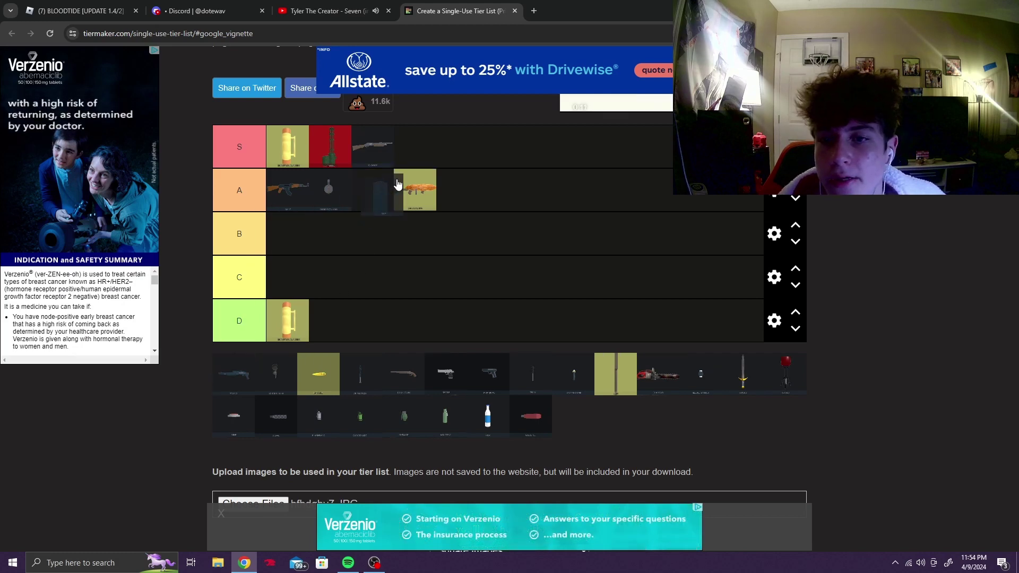
# Step: Add the dark item fourth in S and more items to A, returning a trial item to the pool
pyautogui.moveTo(240, 376); pyautogui.dragTo(414, 152)
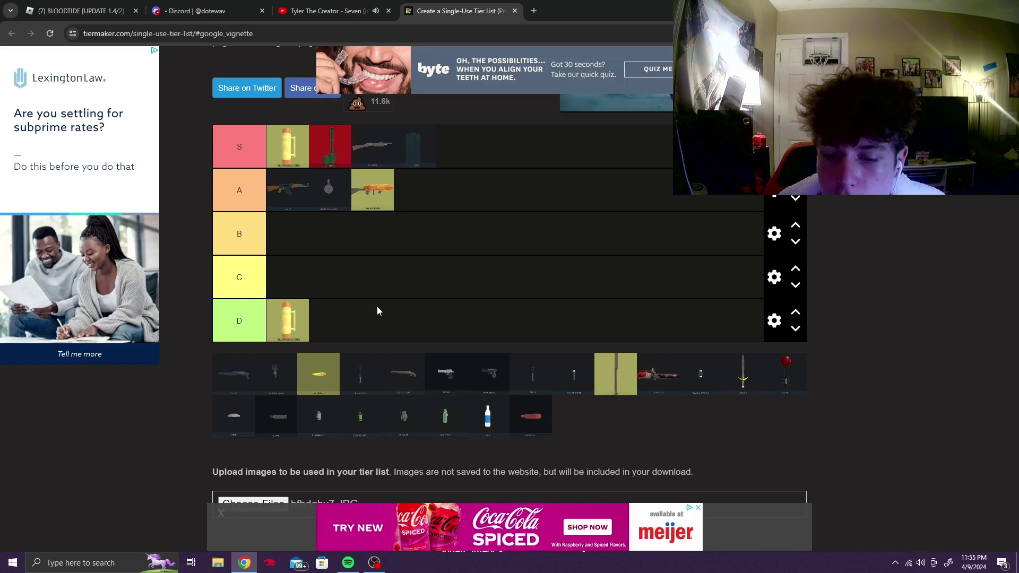
pyautogui.moveTo(232, 375); pyautogui.dragTo(410, 206)
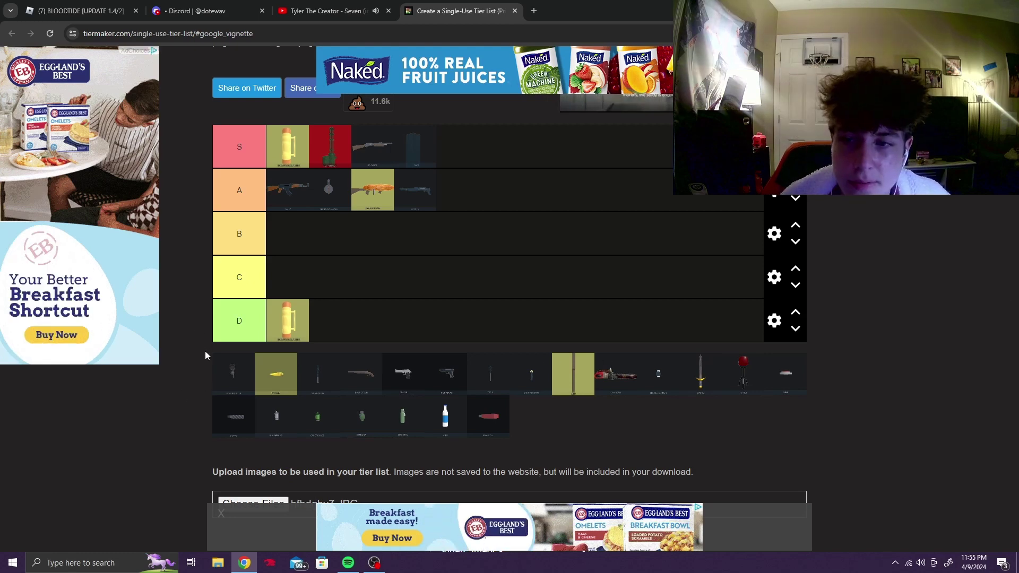
pyautogui.moveTo(234, 373)
pyautogui.mouseDown()
pyautogui.moveTo(299, 230)
pyautogui.moveTo(354, 192)
pyautogui.moveTo(290, 208)
pyautogui.mouseUp()
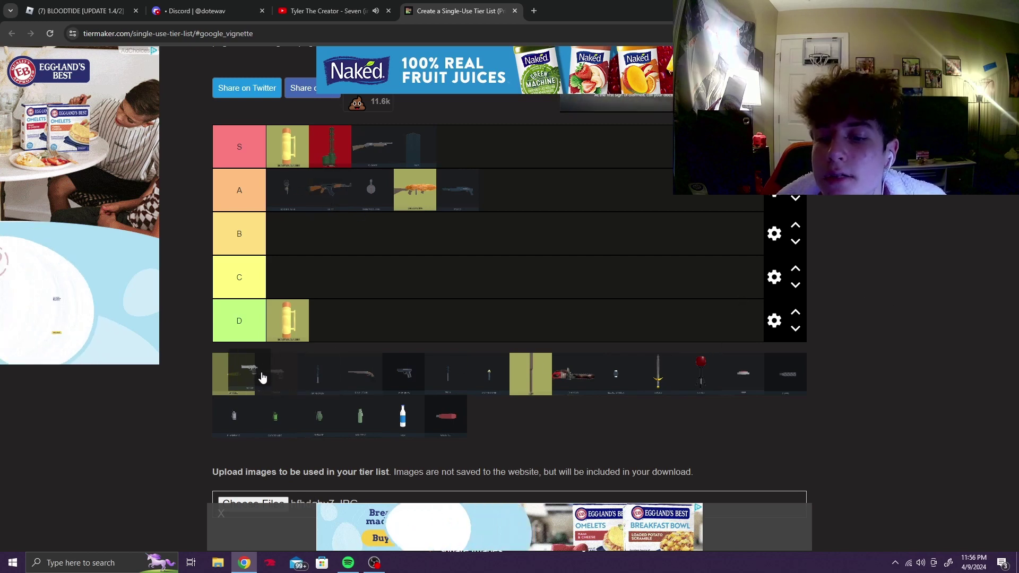
pyautogui.moveTo(261, 376); pyautogui.dragTo(261, 377)
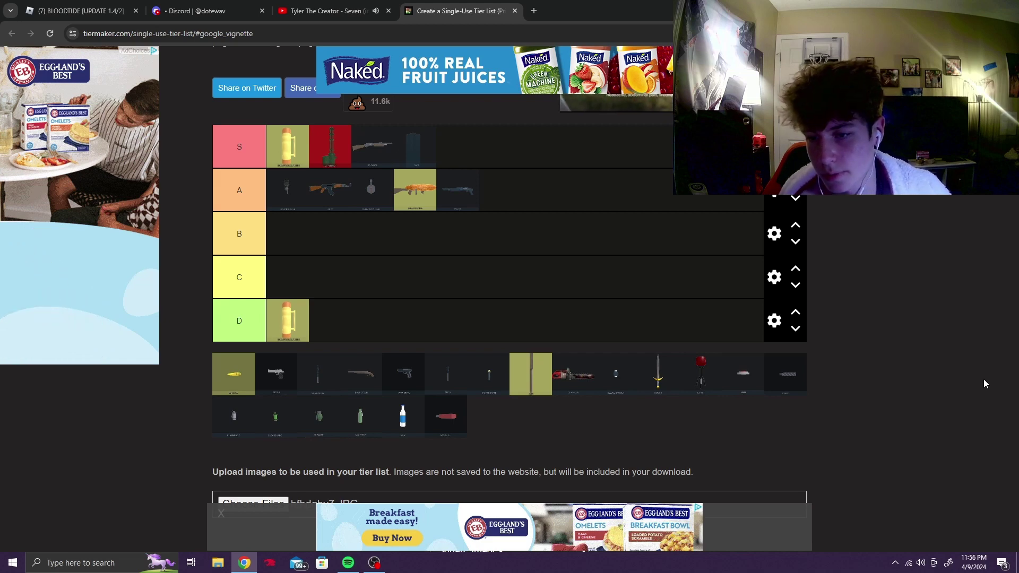
# Step: Add the yellow bullet to S and a gun to A, and move the dark knife into B
pyautogui.moveTo(276, 374); pyautogui.dragTo(496, 223)
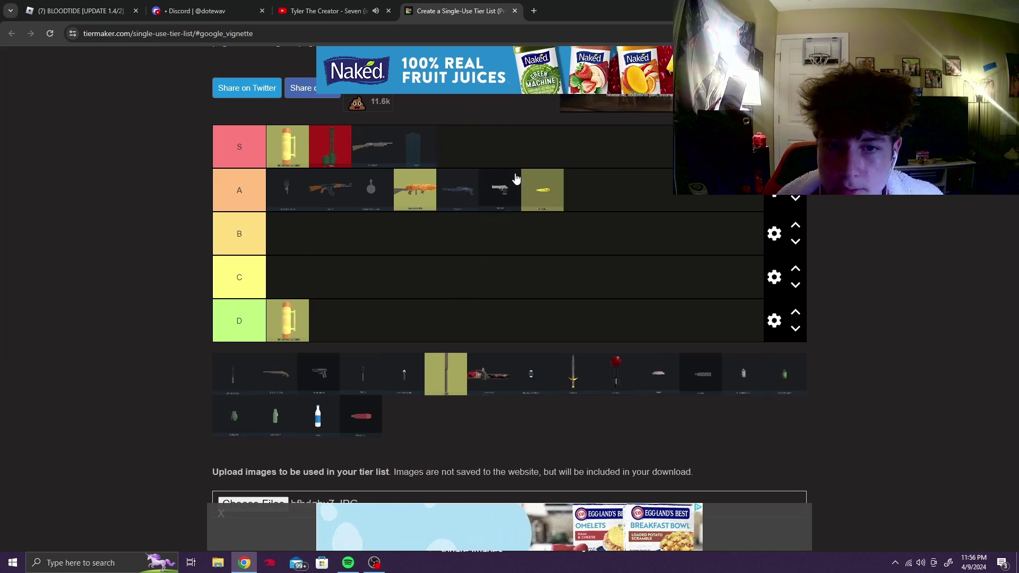
pyautogui.moveTo(572, 162); pyautogui.dragTo(549, 183)
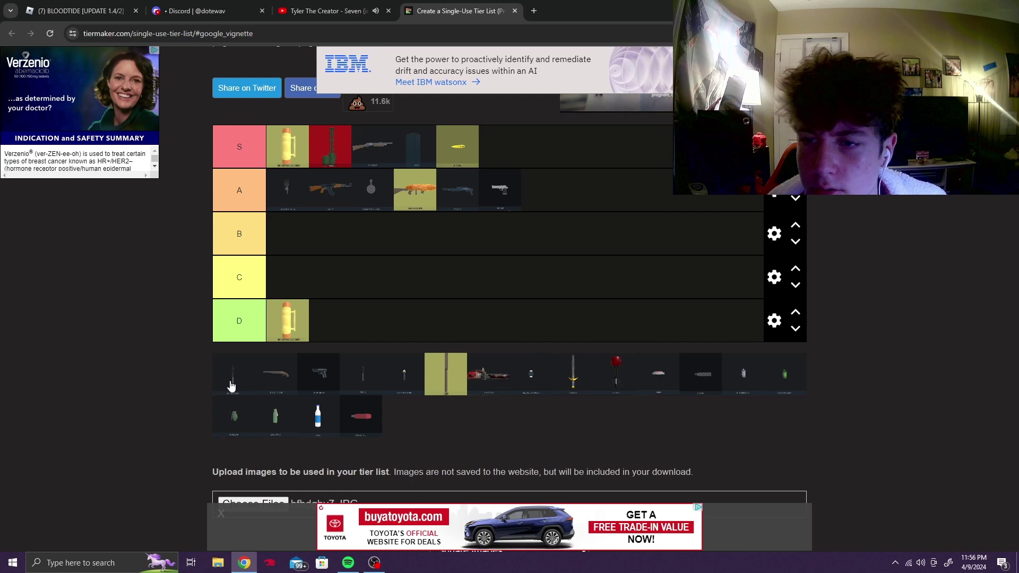
pyautogui.moveTo(276, 418); pyautogui.dragTo(288, 243)
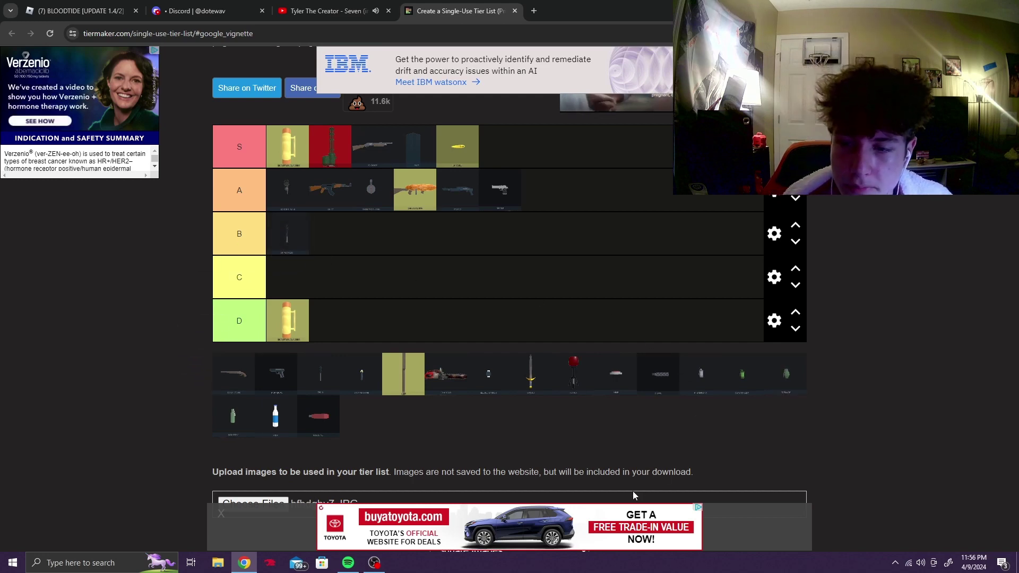
pyautogui.moveTo(234, 377); pyautogui.dragTo(584, 208)
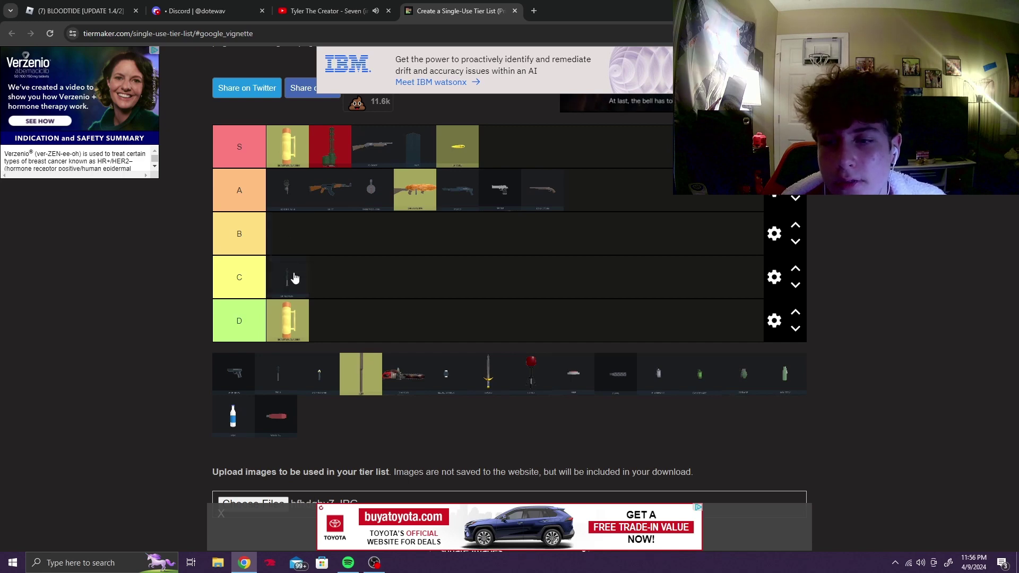
pyautogui.moveTo(292, 232); pyautogui.dragTo(291, 233)
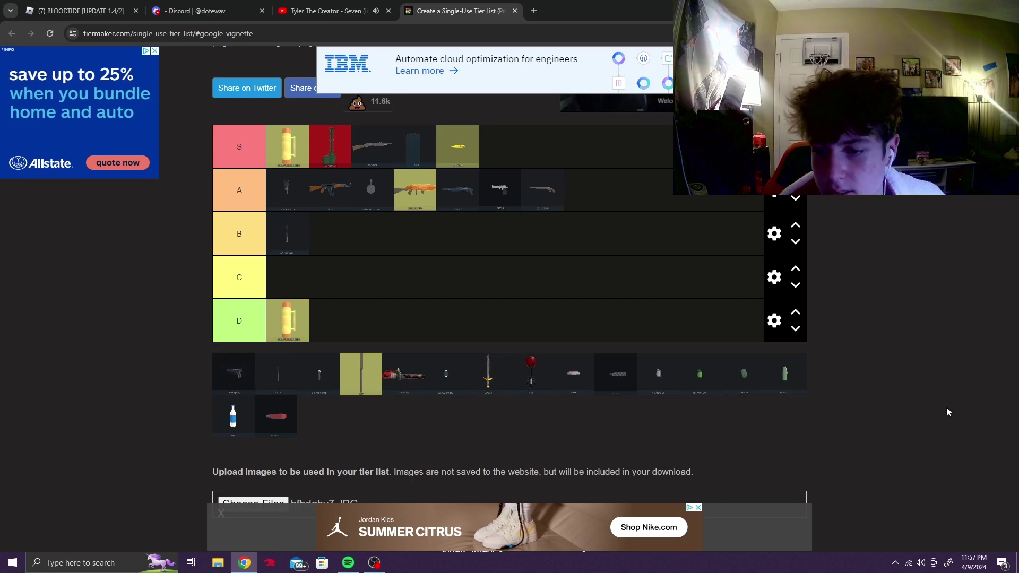
# Step: Move the pistol into B, add thin items to D and S, then check OBS and return
pyautogui.moveTo(234, 385); pyautogui.dragTo(396, 255)
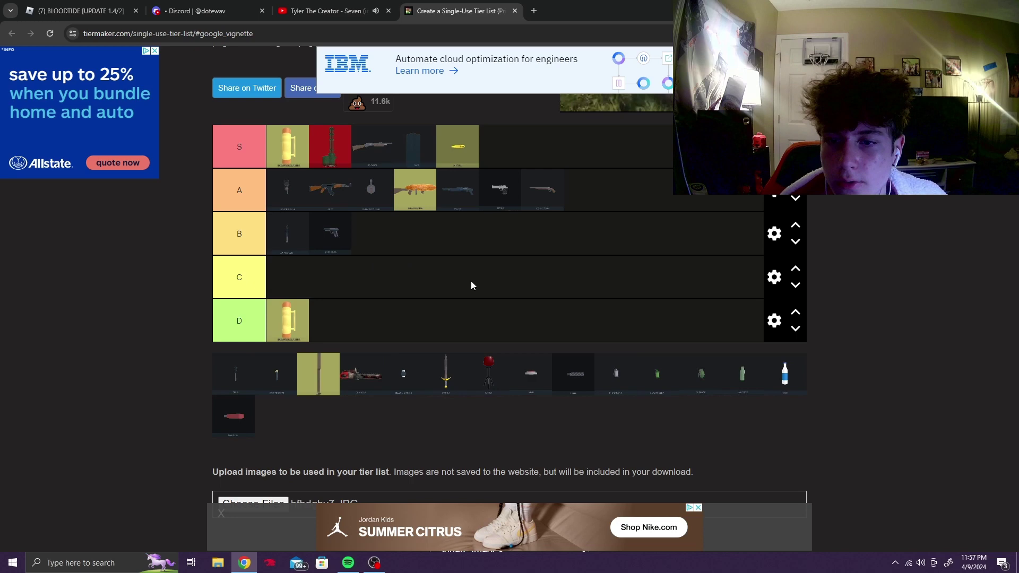
pyautogui.moveTo(330, 233); pyautogui.dragTo(599, 198)
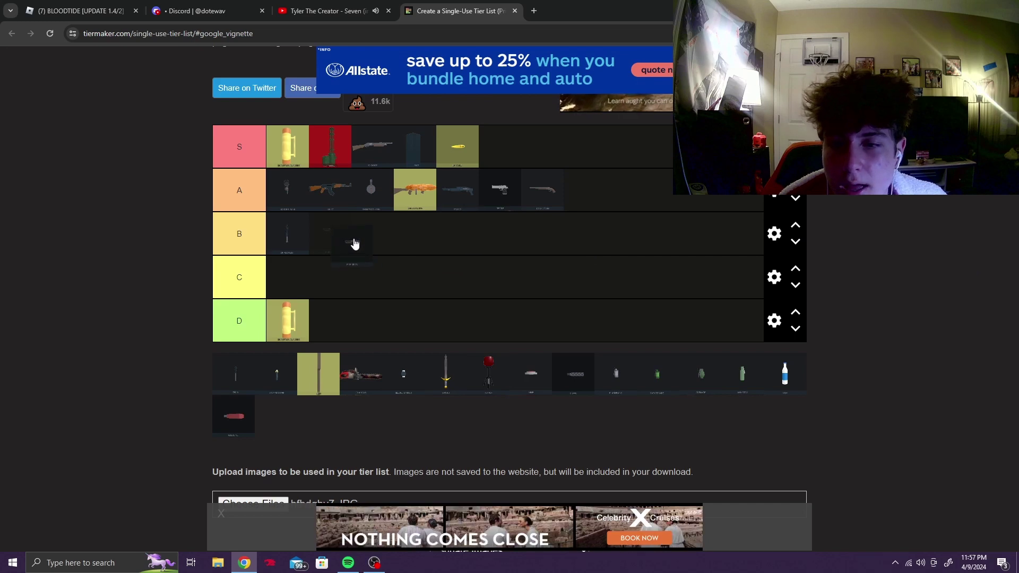
pyautogui.moveTo(587, 195); pyautogui.dragTo(366, 235)
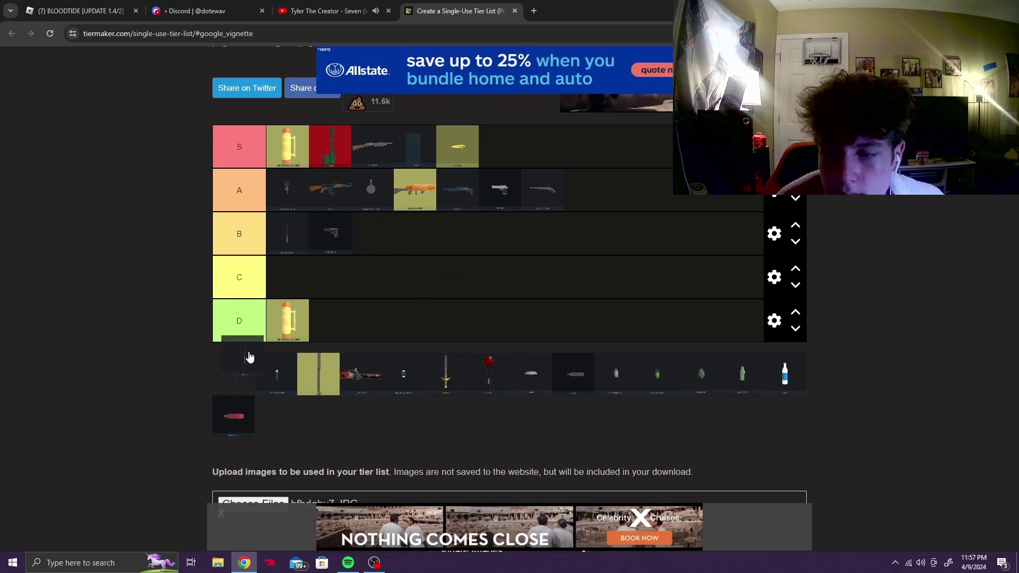
pyautogui.moveTo(235, 374); pyautogui.dragTo(286, 321)
pyautogui.moveTo(235, 375); pyautogui.dragTo(500, 148)
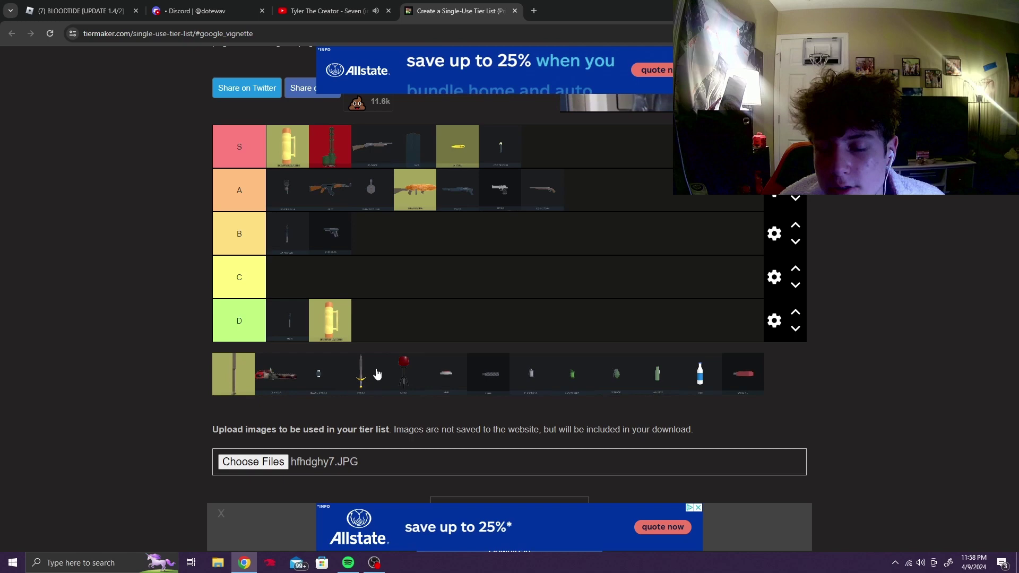
pyautogui.click(375, 563)
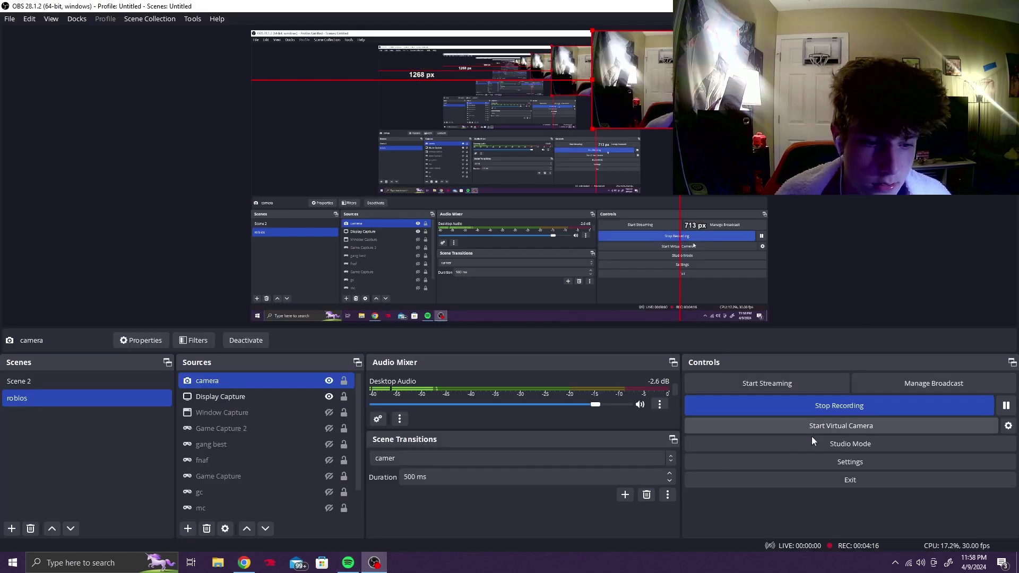
pyautogui.click(244, 563)
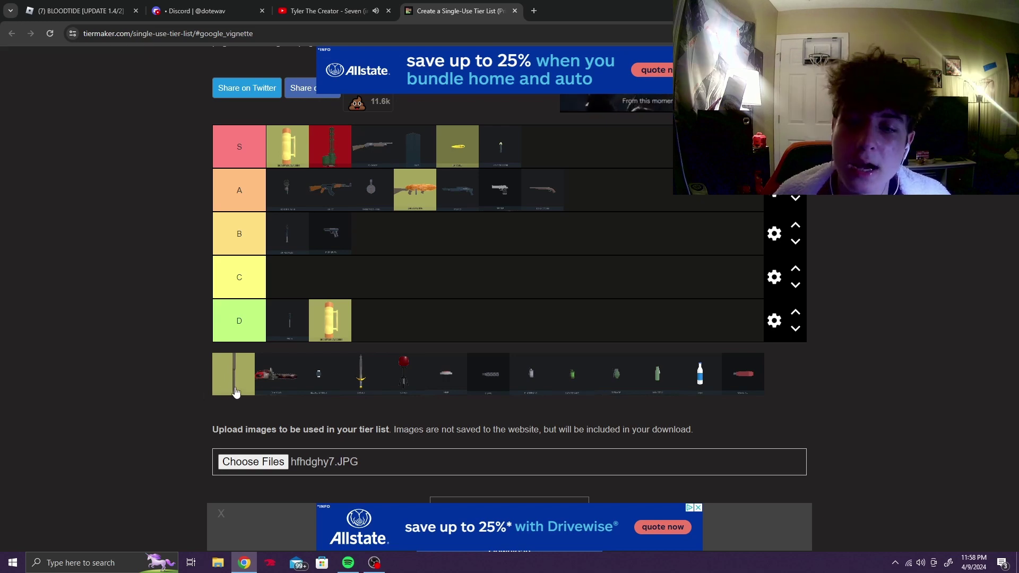
# Step: Put the staff at the end of S, the rocket launcher in C, and another item at A's end
pyautogui.moveTo(242, 382); pyautogui.dragTo(242, 383)
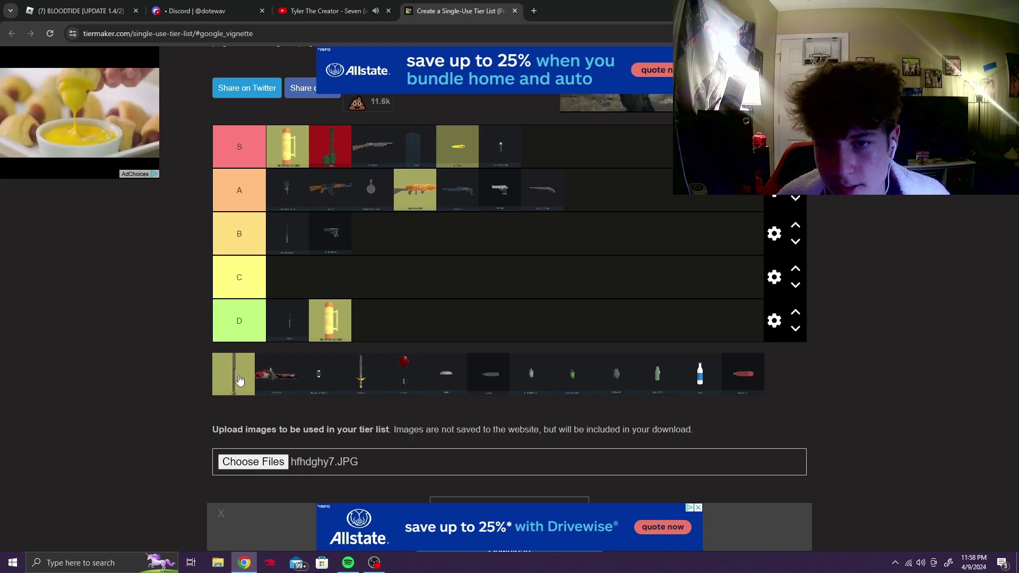
pyautogui.moveTo(240, 382); pyautogui.dragTo(637, 164)
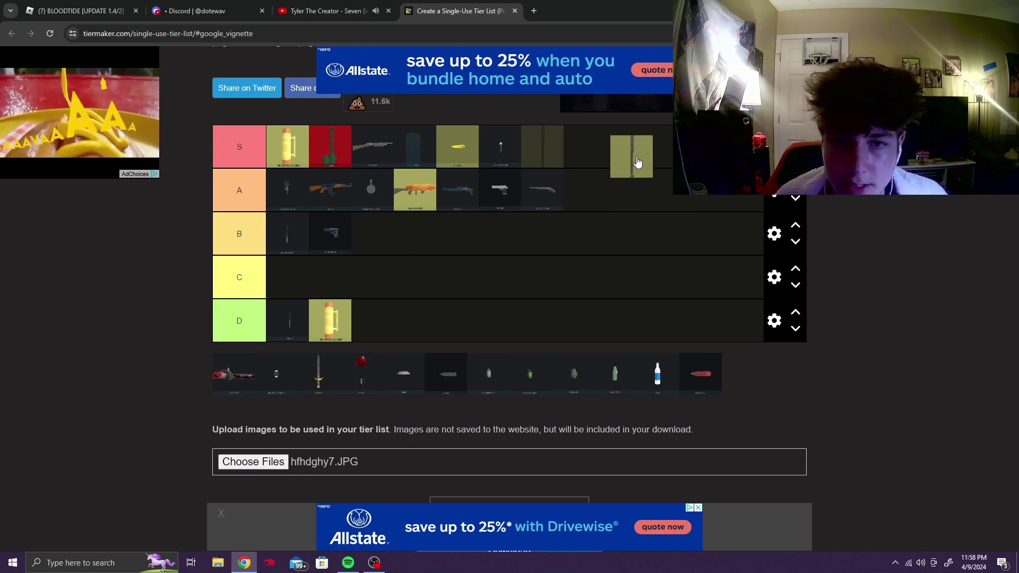
pyautogui.moveTo(637, 163); pyautogui.dragTo(653, 151)
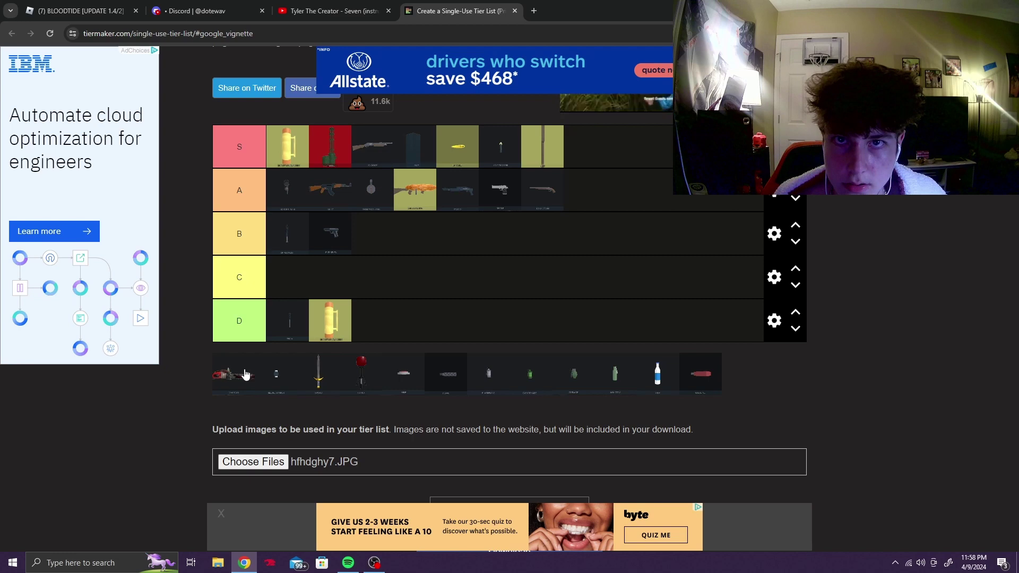
pyautogui.moveTo(240, 382)
pyautogui.mouseDown()
pyautogui.moveTo(371, 280)
pyautogui.moveTo(313, 280)
pyautogui.mouseUp()
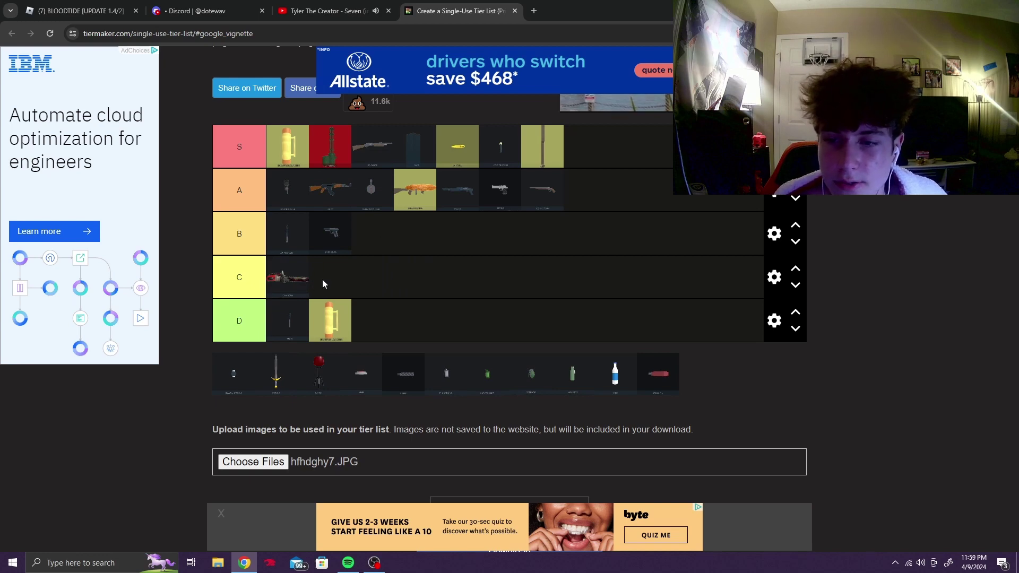
pyautogui.moveTo(231, 376); pyautogui.dragTo(558, 195)
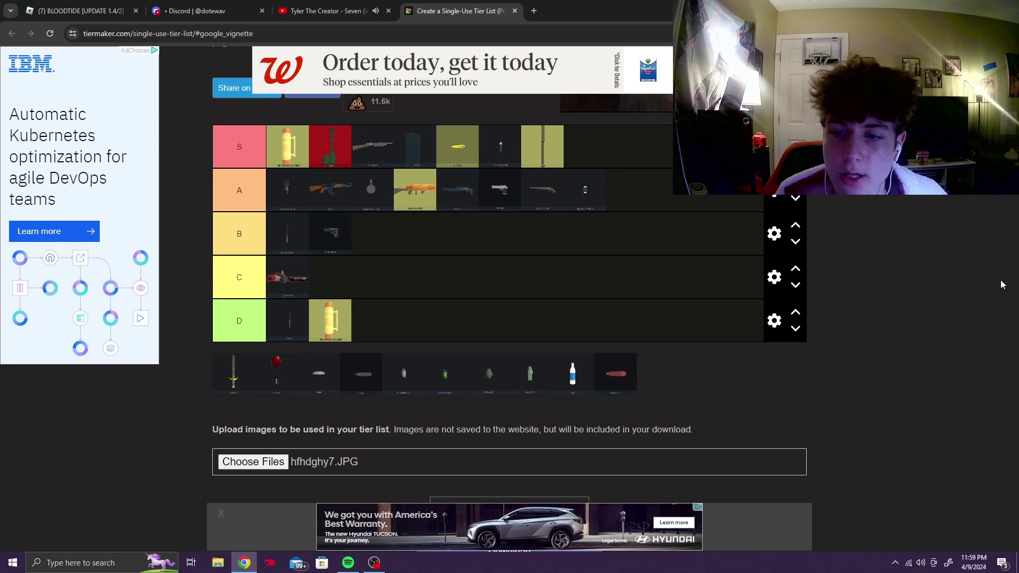
# Step: Place the sword in the B tier directly after the pistol
pyautogui.moveTo(233, 375); pyautogui.dragTo(454, 250)
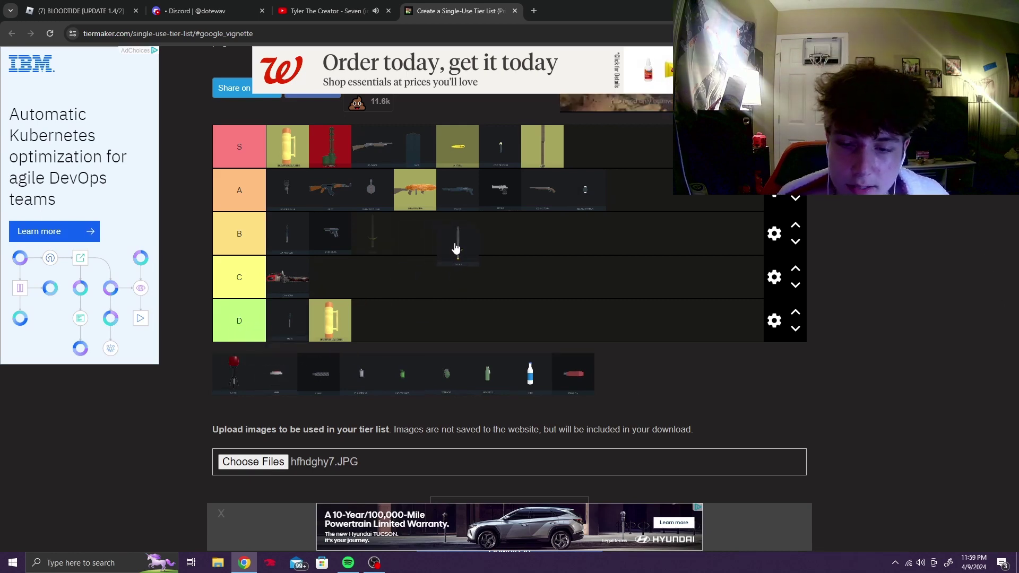
pyautogui.moveTo(455, 250); pyautogui.dragTo(475, 245)
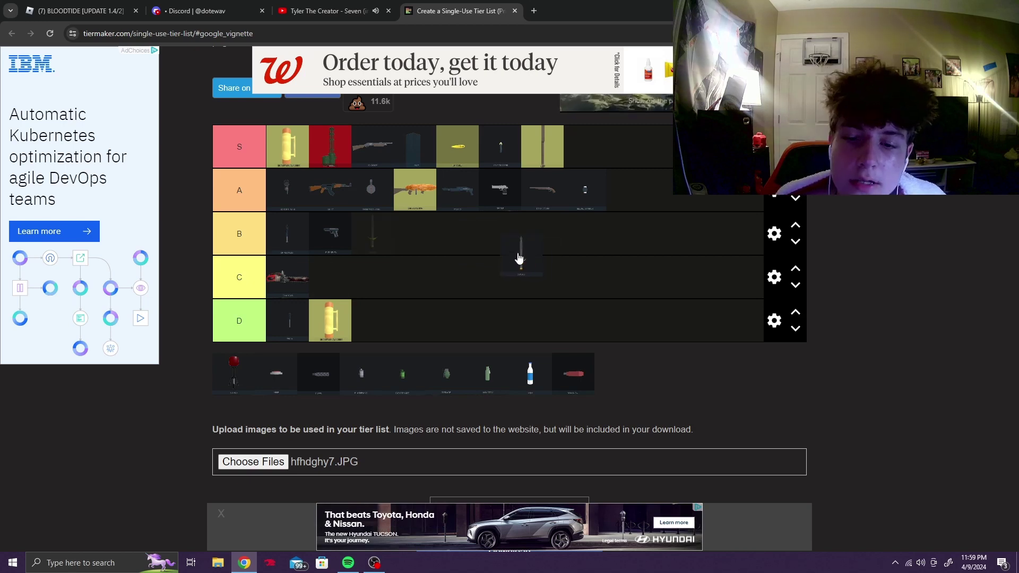
pyautogui.moveTo(476, 245); pyautogui.dragTo(460, 235)
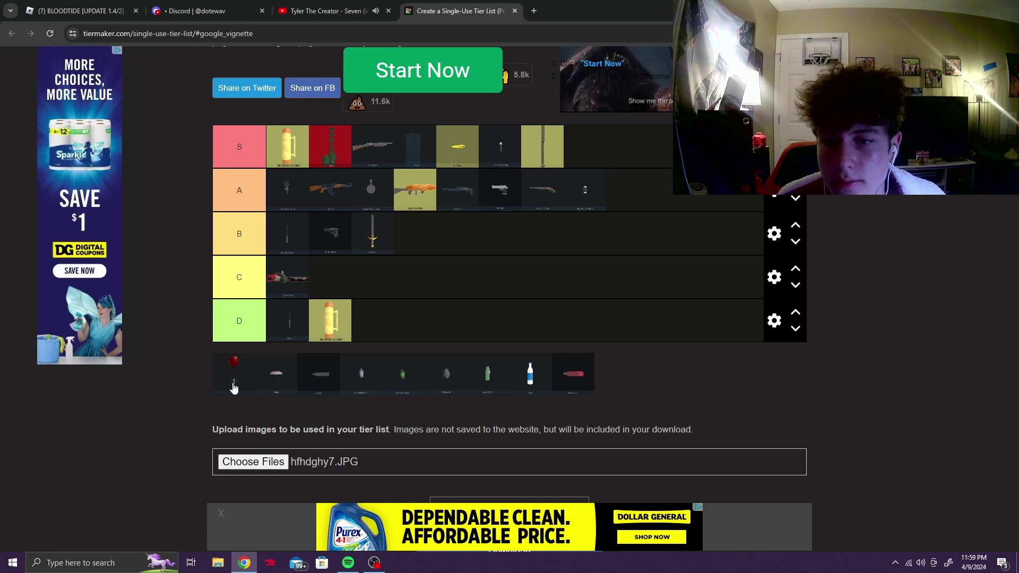
# Step: Put the red round item at the front of B and the grey blade at the end of S
pyautogui.moveTo(234, 375)
pyautogui.mouseDown()
pyautogui.moveTo(446, 233)
pyautogui.moveTo(270, 239)
pyautogui.moveTo(275, 233)
pyautogui.mouseUp()
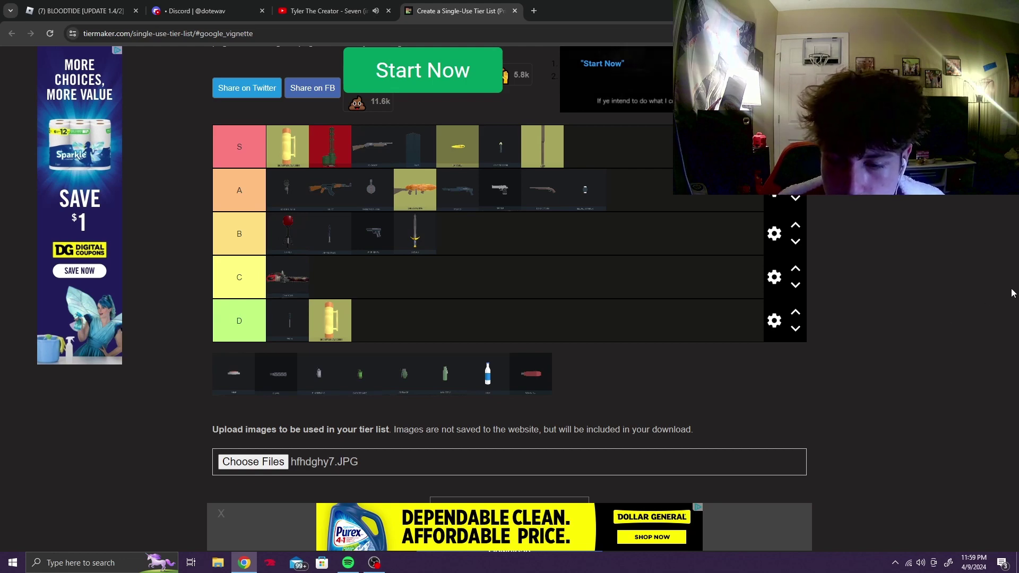
pyautogui.scroll(3, 978, 343)
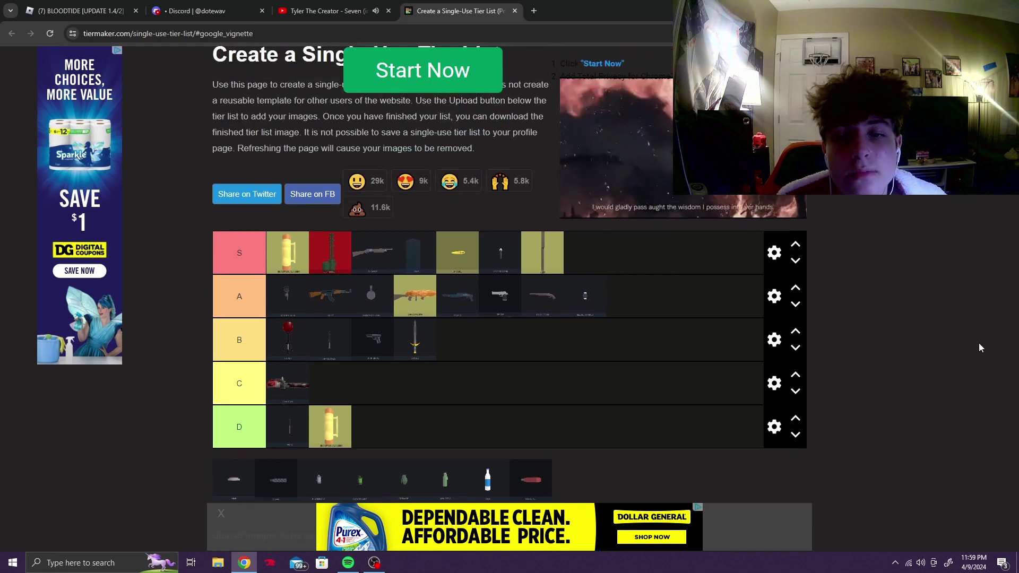
pyautogui.scroll(-3, 978, 343)
pyautogui.scroll(1, 978, 344)
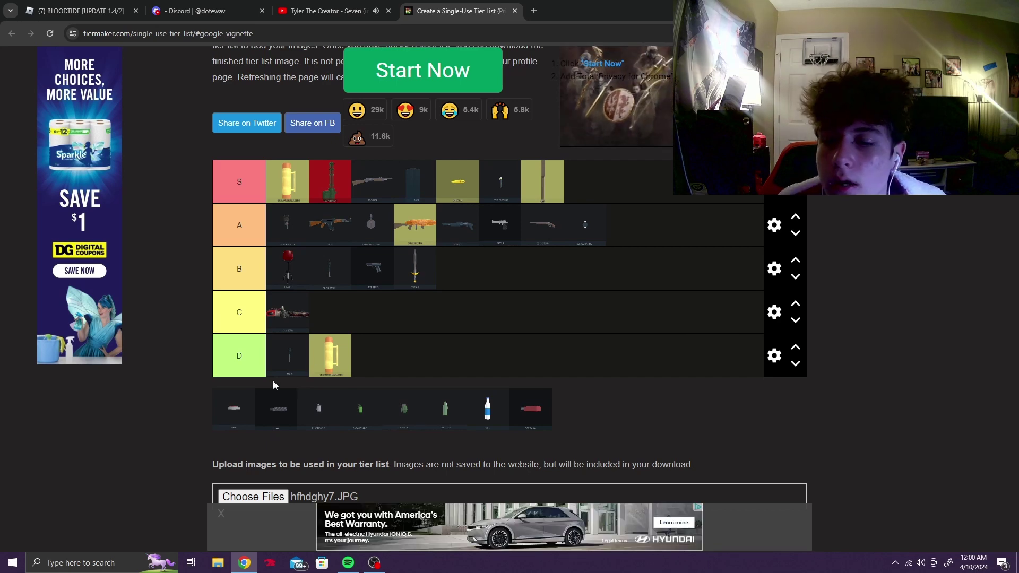
pyautogui.moveTo(234, 408)
pyautogui.mouseDown()
pyautogui.moveTo(510, 187)
pyautogui.moveTo(629, 185)
pyautogui.mouseUp()
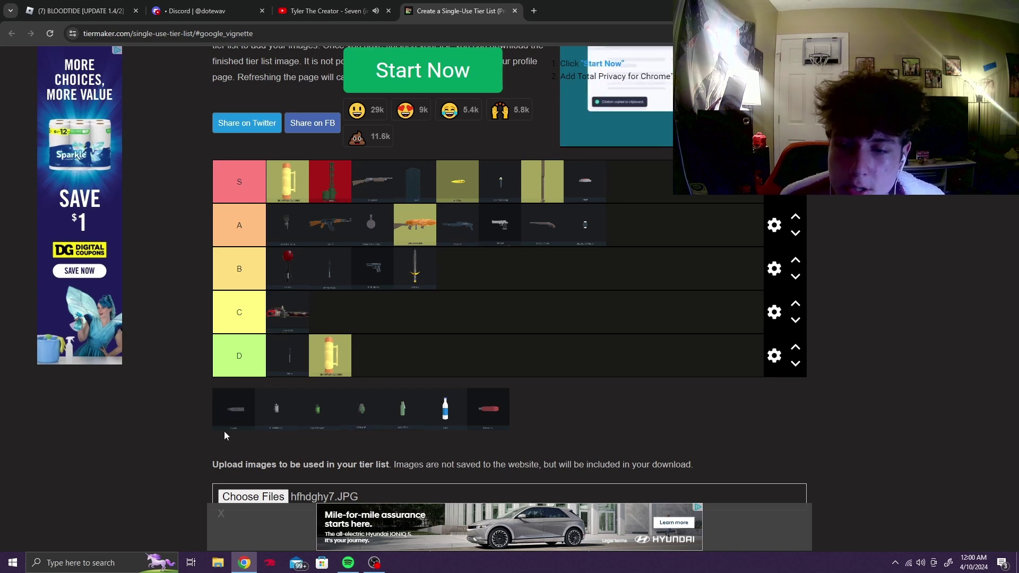
# Step: Add the long grey gun and the small grey canister to B, canister toward the front
pyautogui.moveTo(236, 412); pyautogui.dragTo(237, 428)
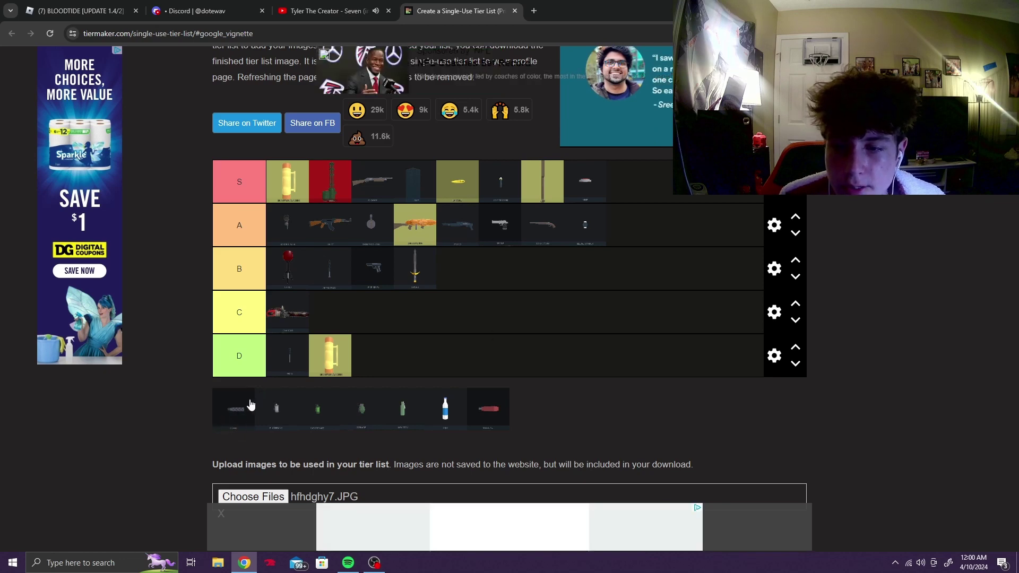
pyautogui.moveTo(237, 414); pyautogui.dragTo(634, 246)
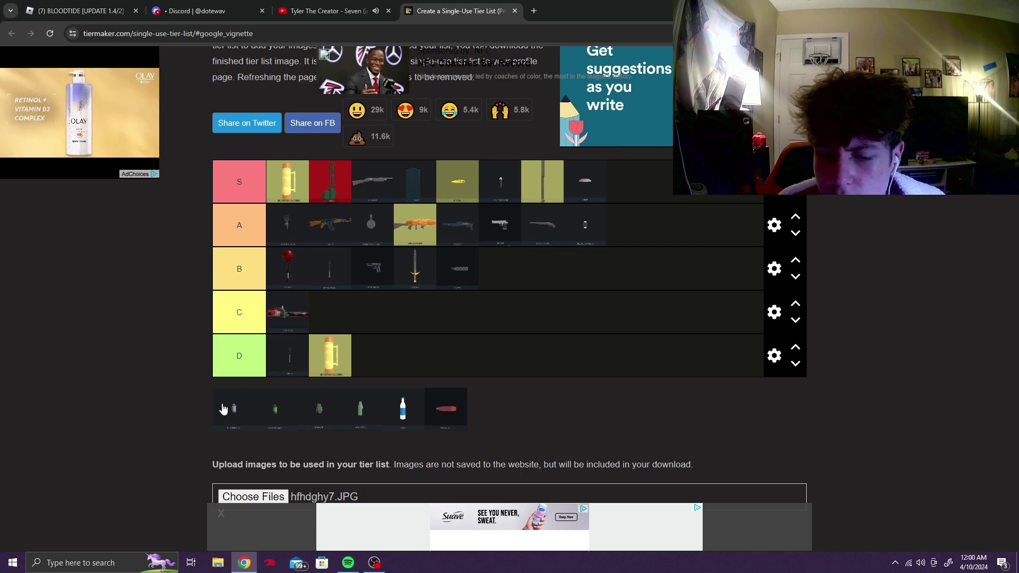
pyautogui.moveTo(235, 411); pyautogui.dragTo(621, 287)
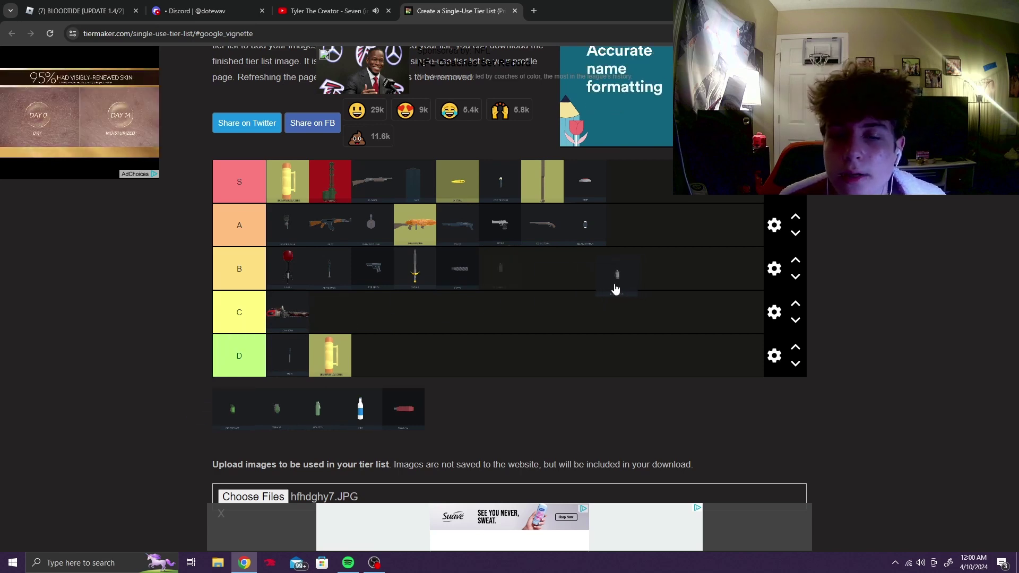
pyautogui.moveTo(474, 324); pyautogui.dragTo(411, 284)
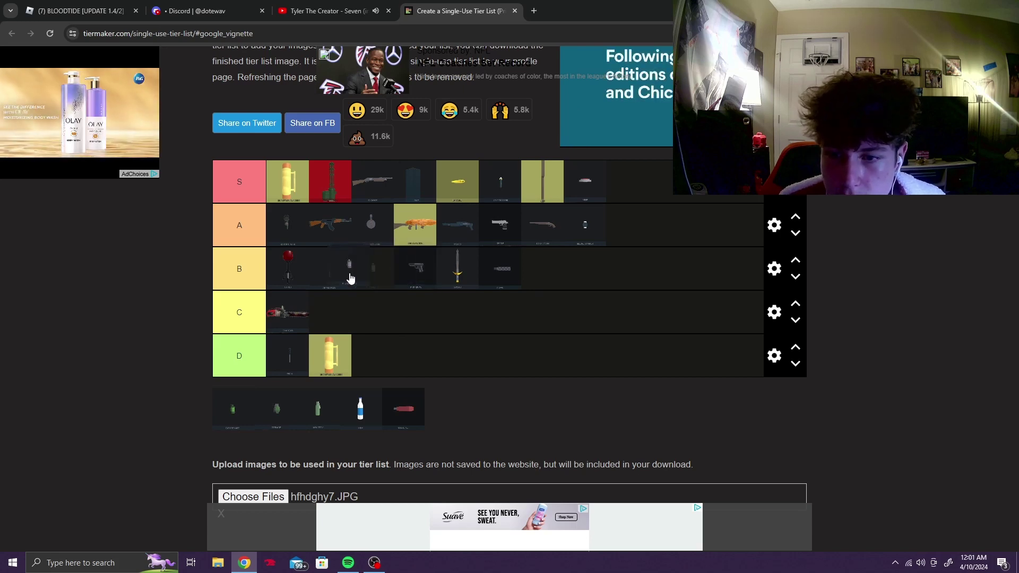
pyautogui.moveTo(378, 278); pyautogui.dragTo(327, 275)
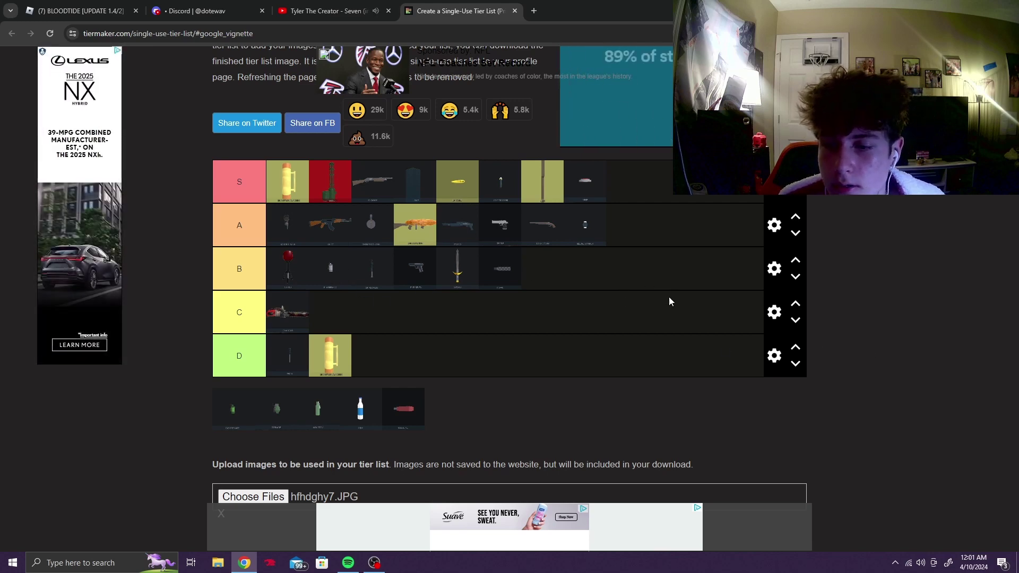
# Step: Place the green item near the front of the B tier
pyautogui.moveTo(318, 409)
pyautogui.mouseDown()
pyautogui.moveTo(295, 324)
pyautogui.moveTo(224, 409)
pyautogui.mouseUp()
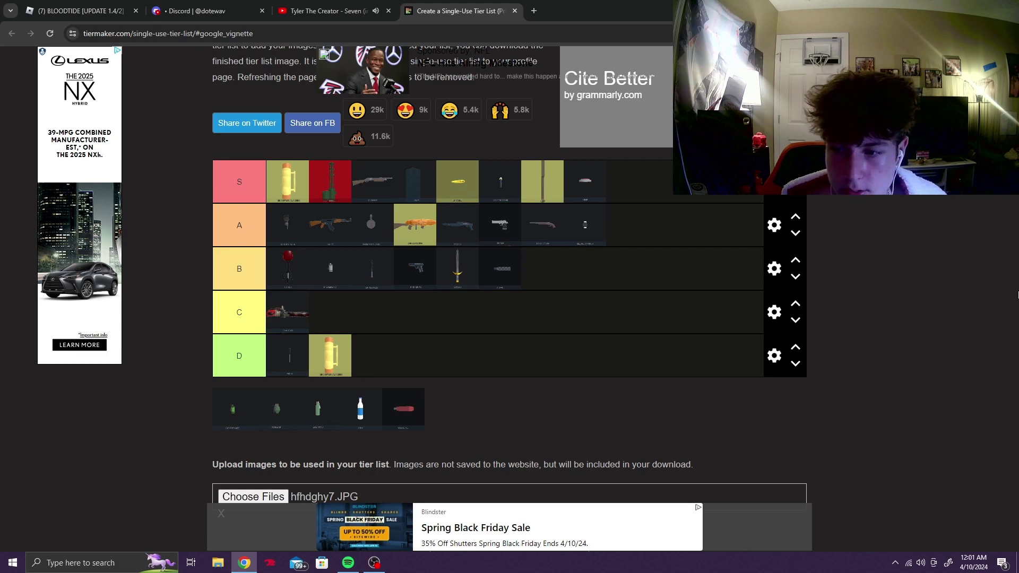
pyautogui.moveTo(233, 410); pyautogui.dragTo(481, 318)
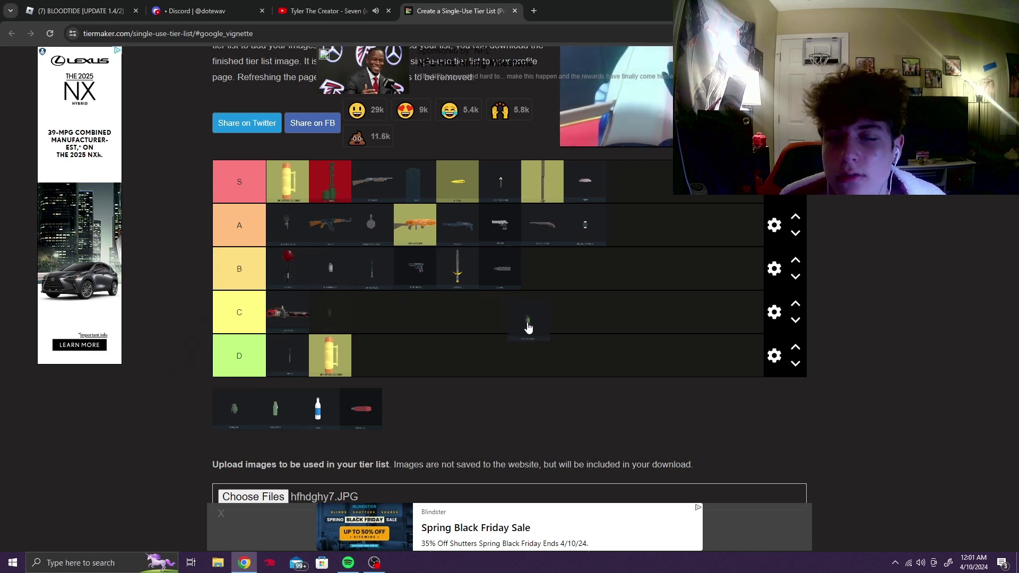
pyautogui.moveTo(579, 303); pyautogui.dragTo(580, 280)
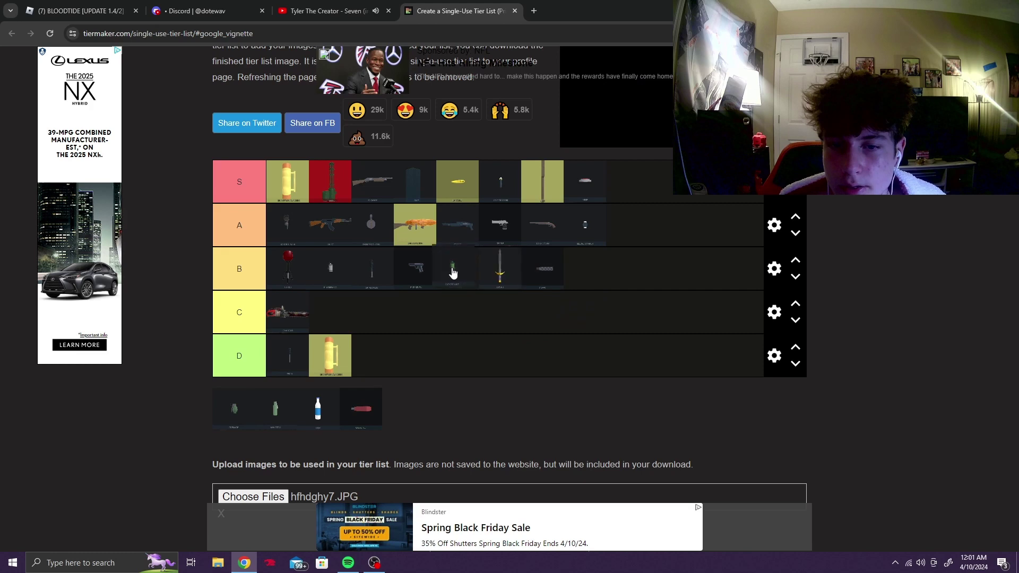
pyautogui.moveTo(452, 274); pyautogui.dragTo(635, 239)
pyautogui.moveTo(505, 290); pyautogui.dragTo(369, 281)
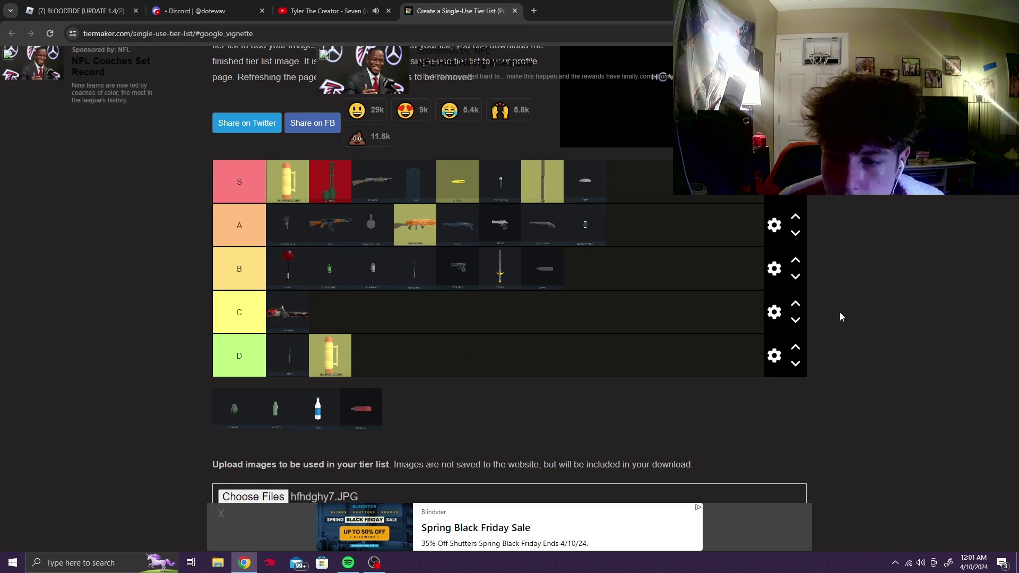
# Step: Rank the last images: grenade and white bottle at S's end, green bottle in A, red item in B
pyautogui.moveTo(237, 408); pyautogui.dragTo(637, 188)
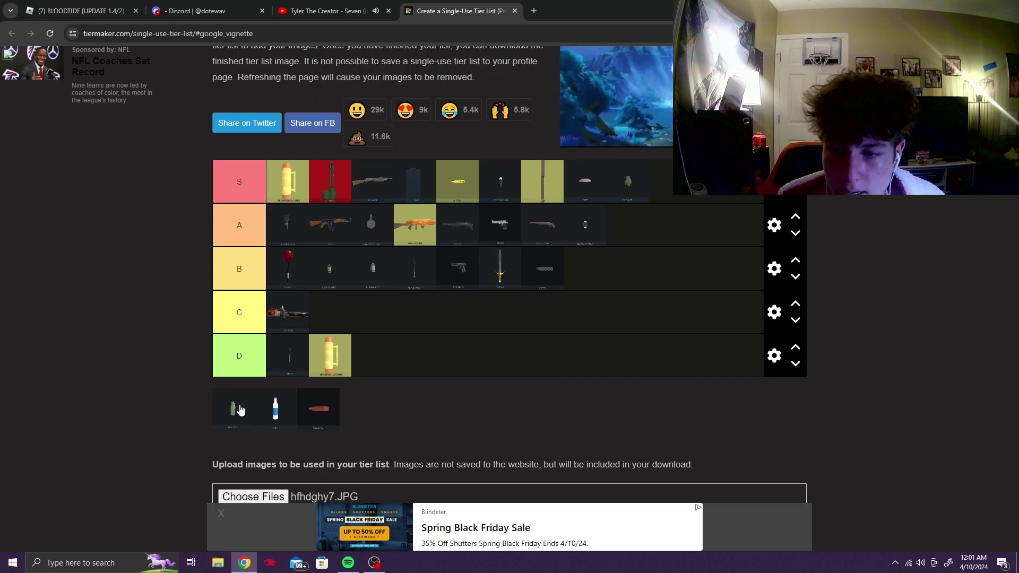
pyautogui.moveTo(233, 407); pyautogui.dragTo(414, 225)
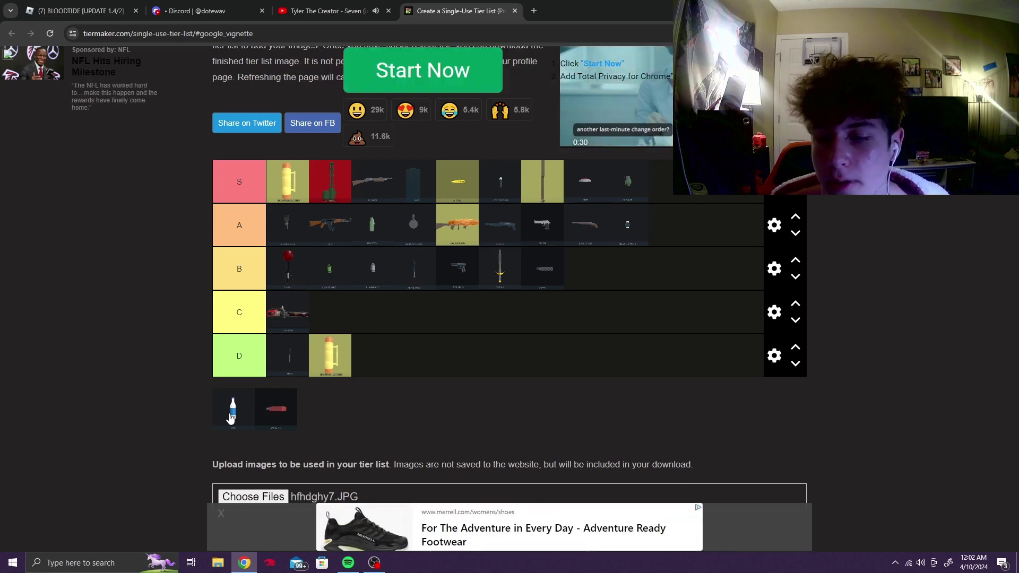
pyautogui.moveTo(232, 414)
pyautogui.mouseDown()
pyautogui.moveTo(317, 418)
pyautogui.moveTo(279, 417)
pyautogui.moveTo(311, 403)
pyautogui.moveTo(294, 411)
pyautogui.mouseUp()
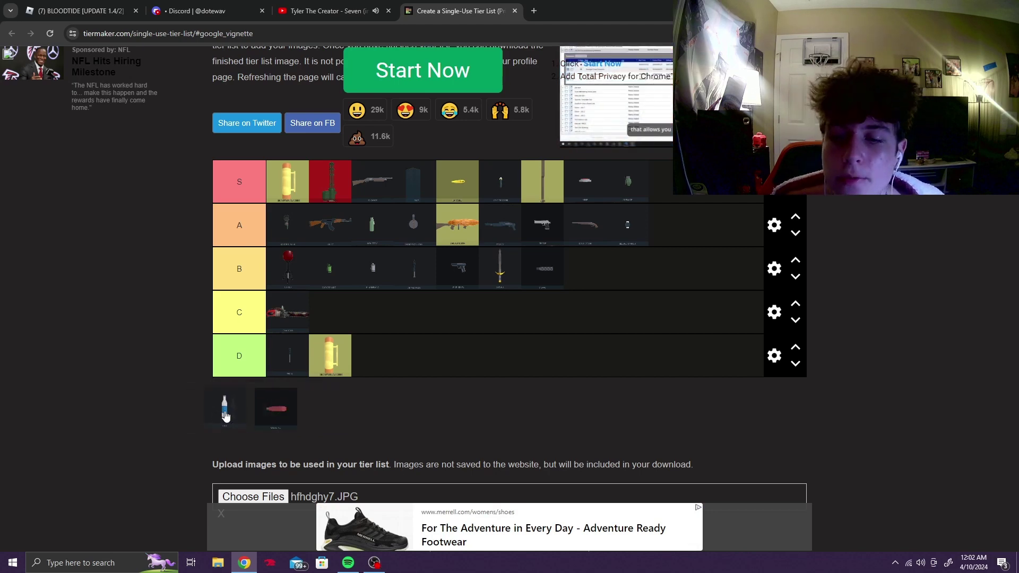
pyautogui.moveTo(216, 416)
pyautogui.mouseDown()
pyautogui.moveTo(204, 419)
pyautogui.moveTo(237, 408)
pyautogui.mouseUp()
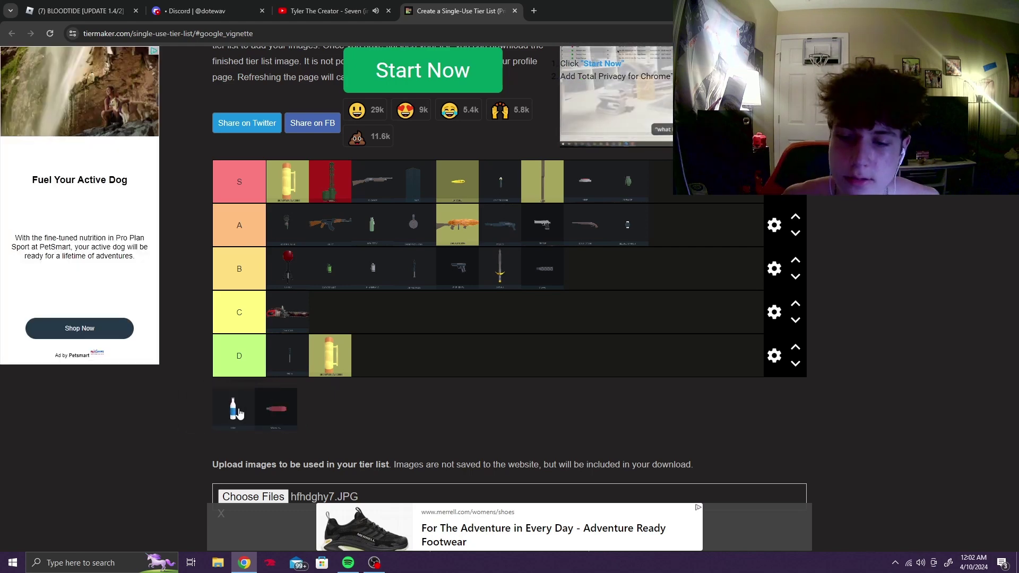
pyautogui.moveTo(237, 408); pyautogui.dragTo(469, 381)
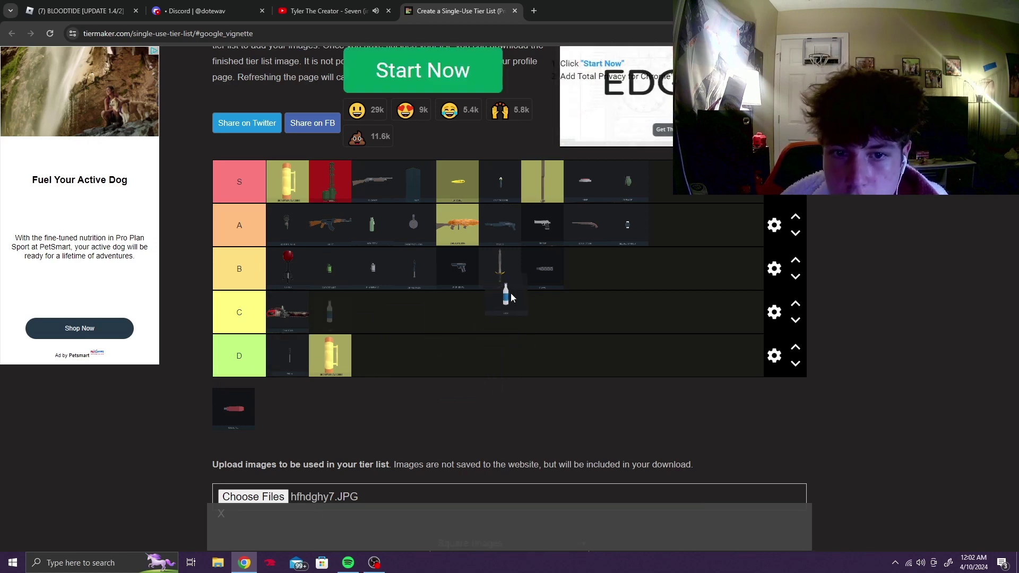
pyautogui.moveTo(510, 297); pyautogui.dragTo(669, 199)
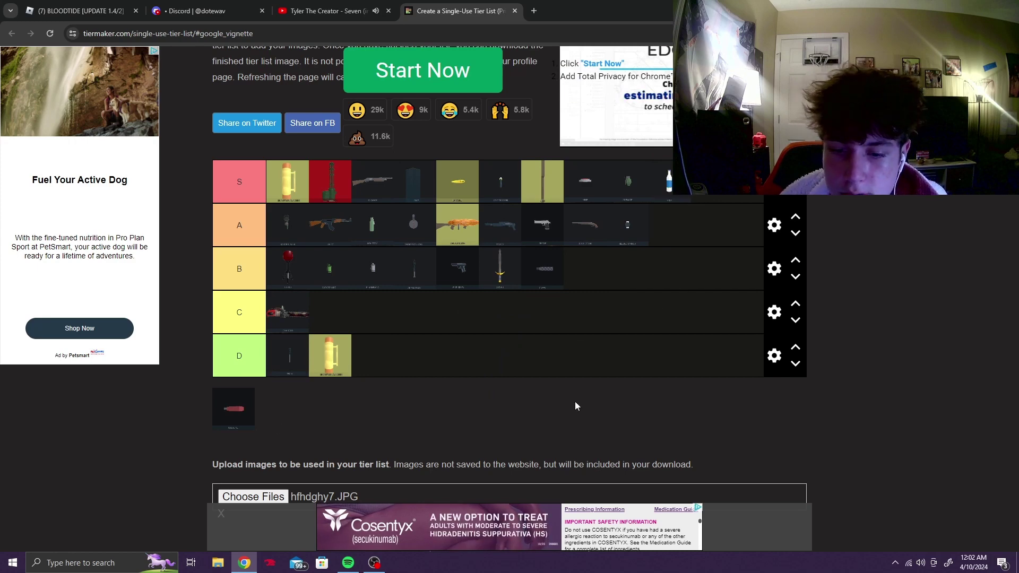
pyautogui.moveTo(234, 409)
pyautogui.mouseDown()
pyautogui.moveTo(429, 412)
pyautogui.moveTo(538, 273)
pyautogui.mouseUp()
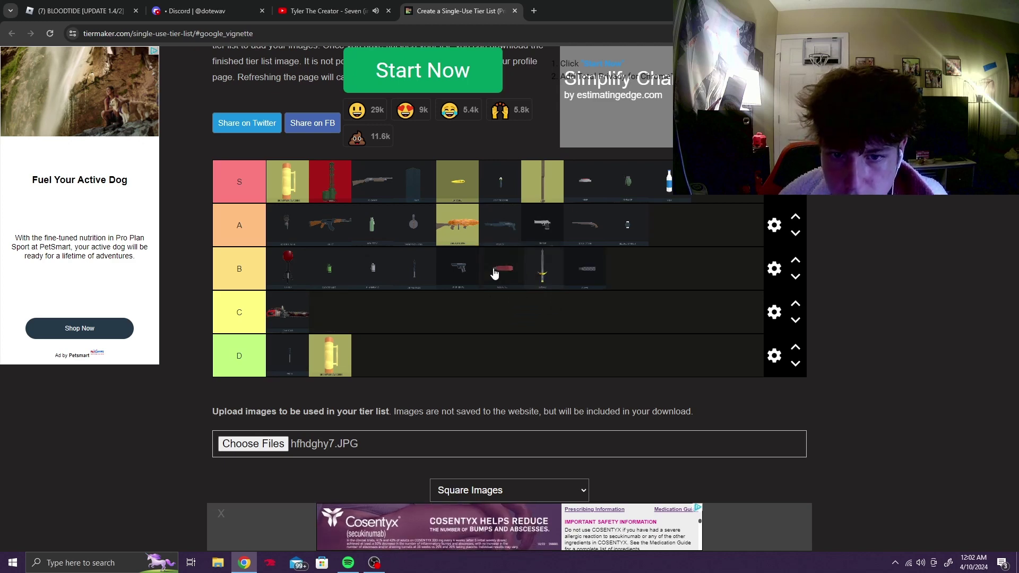
pyautogui.moveTo(500, 268); pyautogui.dragTo(563, 273)
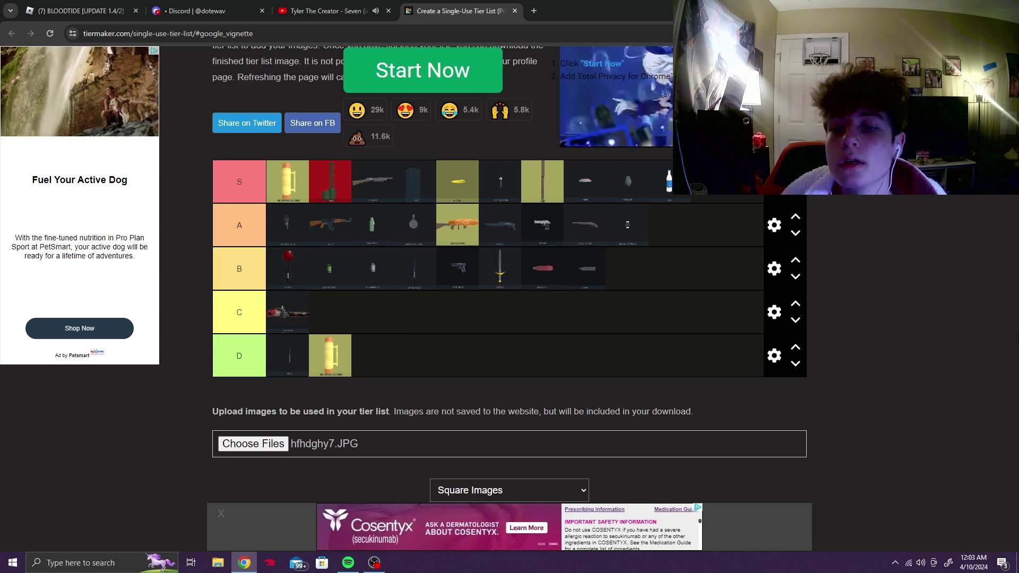
pyautogui.scroll(1, 1001, 381)
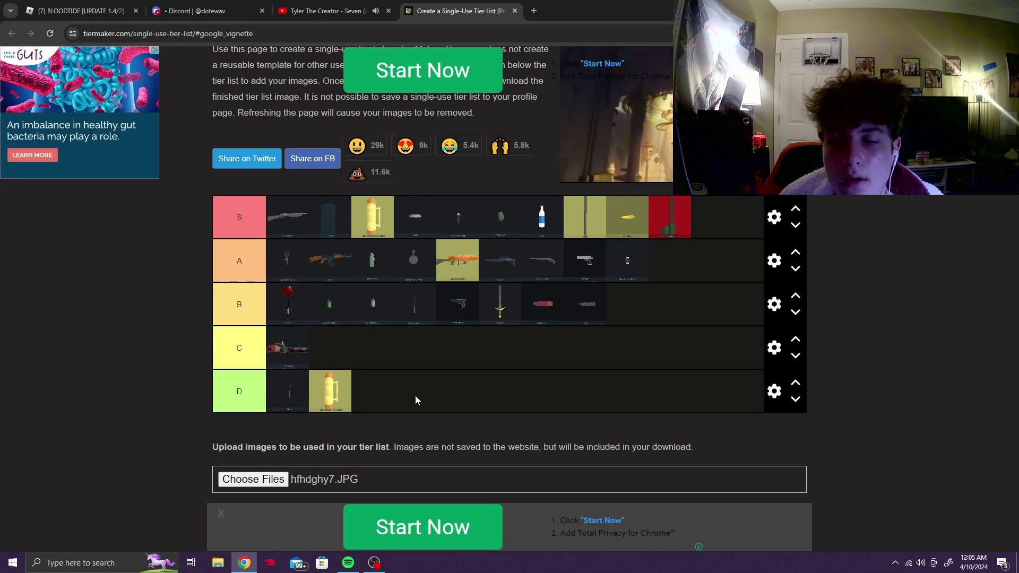
pyautogui.scroll(2, 945, 334)
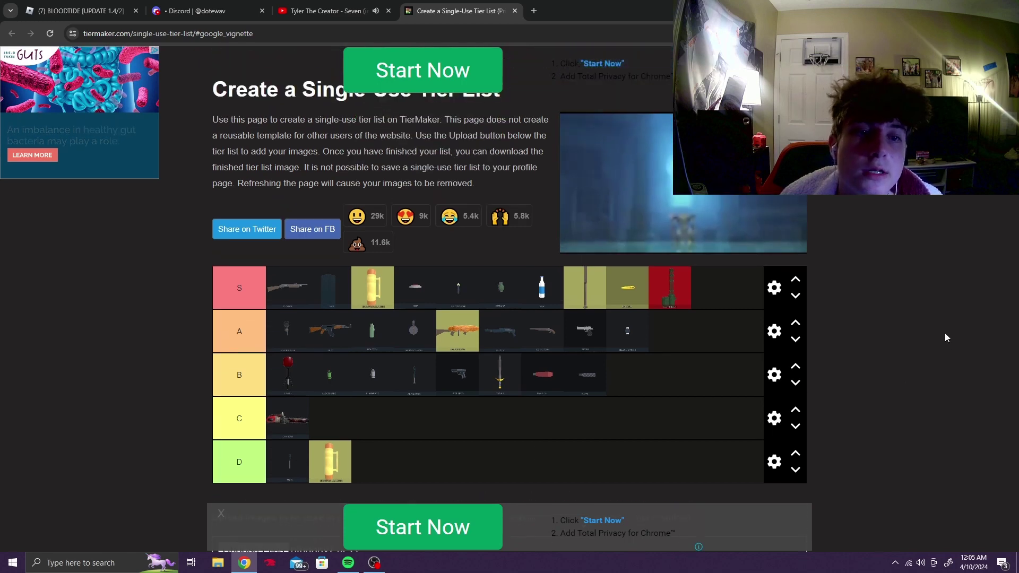
pyautogui.scroll(-2, 944, 343)
pyautogui.scroll(1, 931, 351)
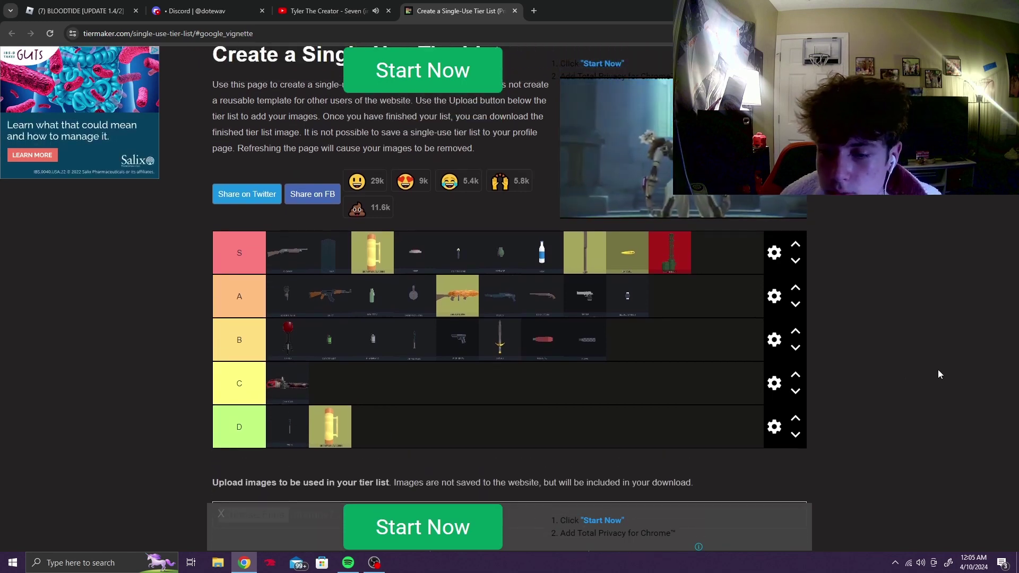
pyautogui.scroll(-1, 951, 369)
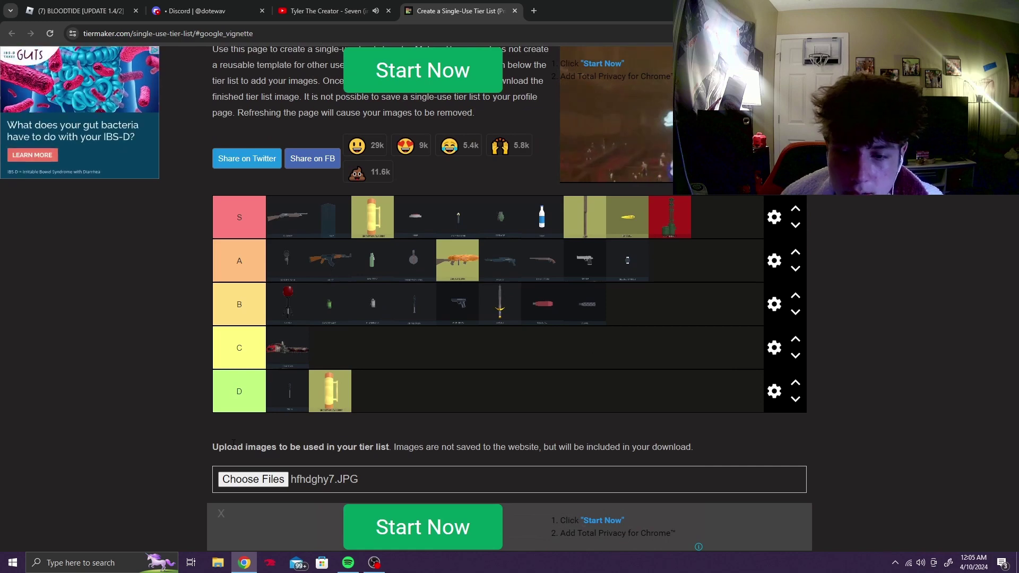
# Step: Bring OBS Studio to the front to stop the recording
pyautogui.click(374, 563)
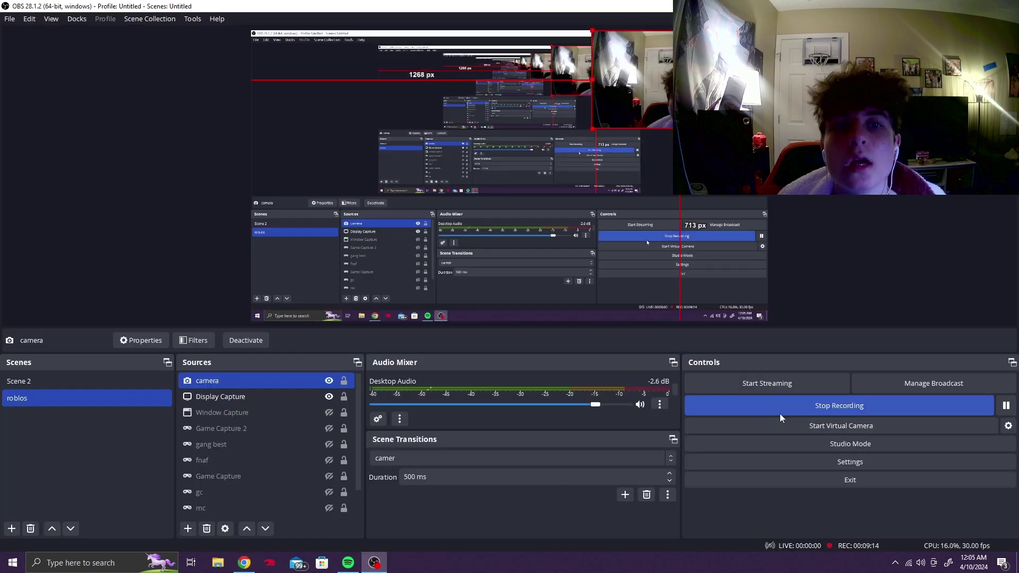